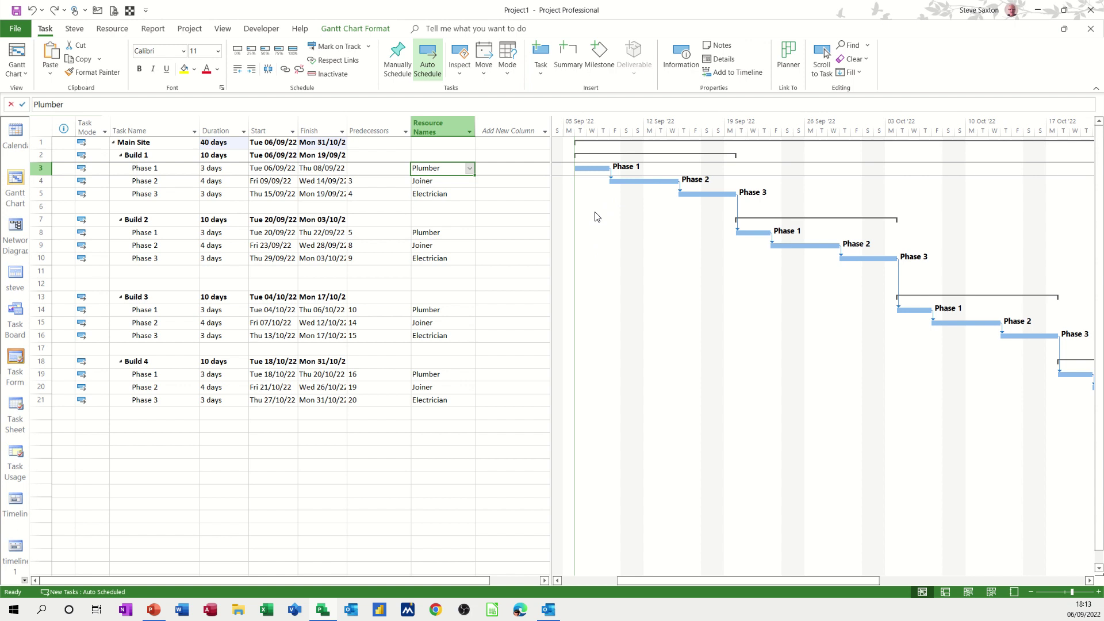
Show the Gantt Chart Format options and look at the Format dropdown's Bar and Bar Styles choices.
{"action": "left_click", "coordinate": [354, 30]}
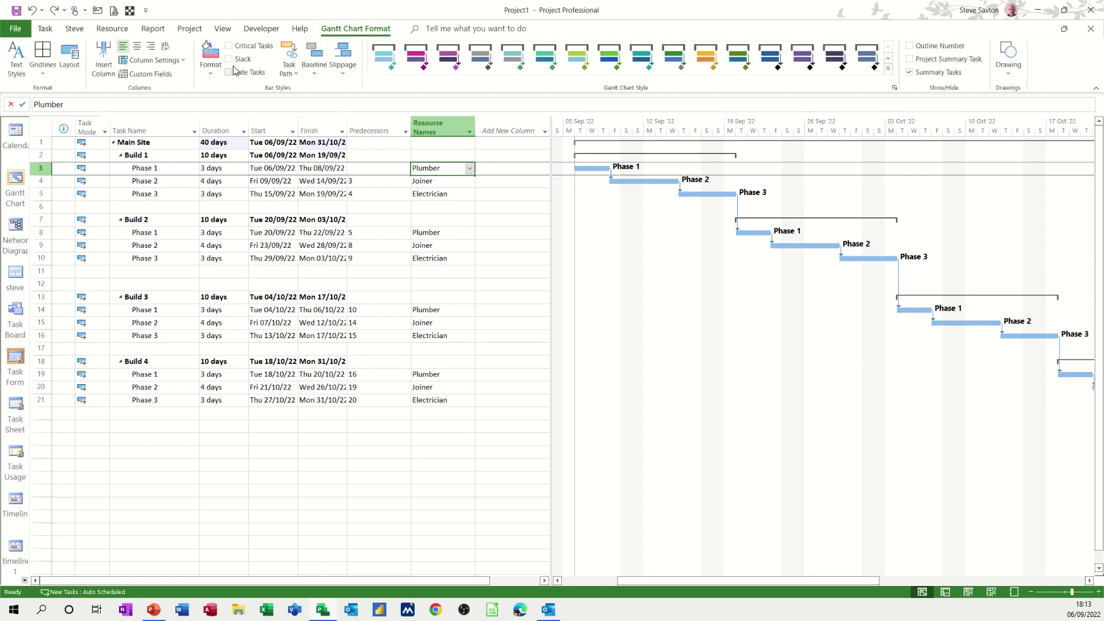
{"action": "left_click", "coordinate": [209, 72]}
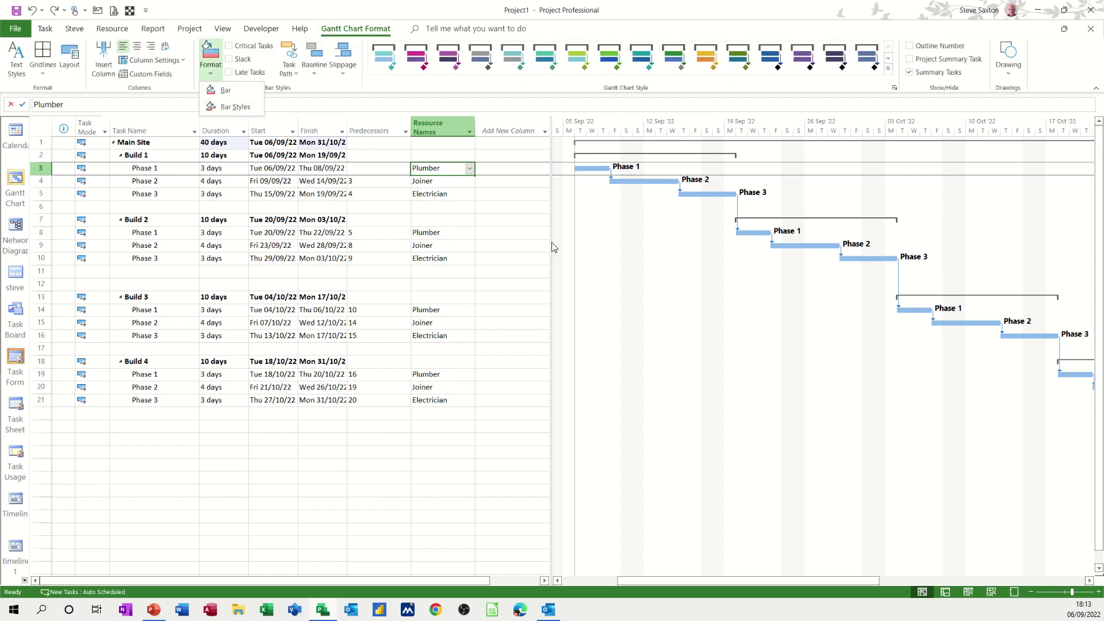
{"action": "left_click", "coordinate": [598, 258]}
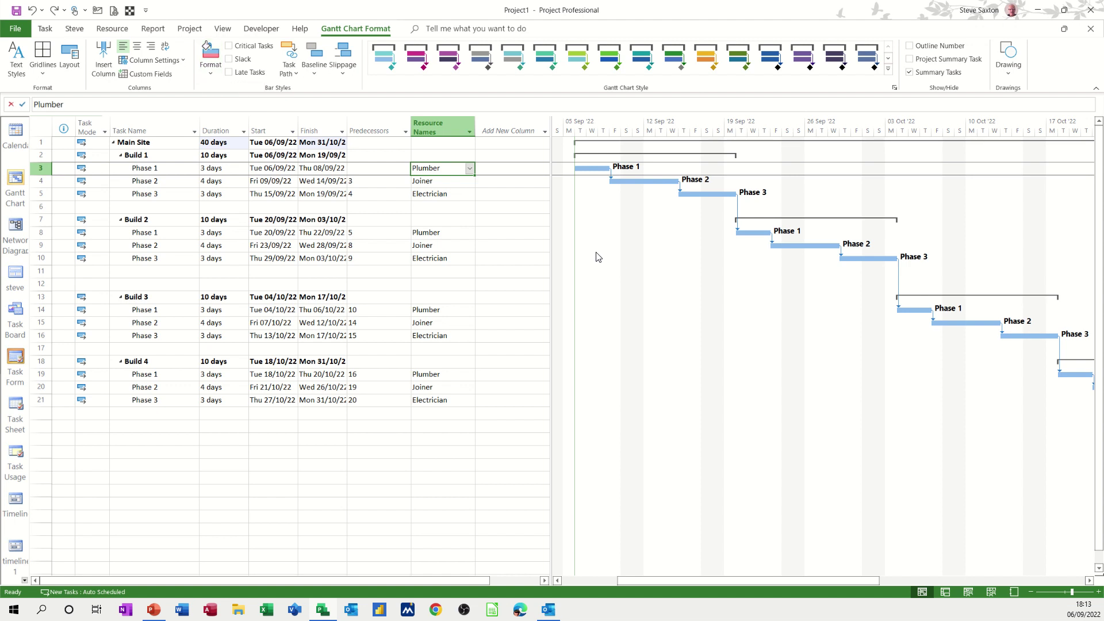
Open Bar Styles, review the Summary styles and start a new row at the first empty line.
{"action": "double_click", "coordinate": [598, 256]}
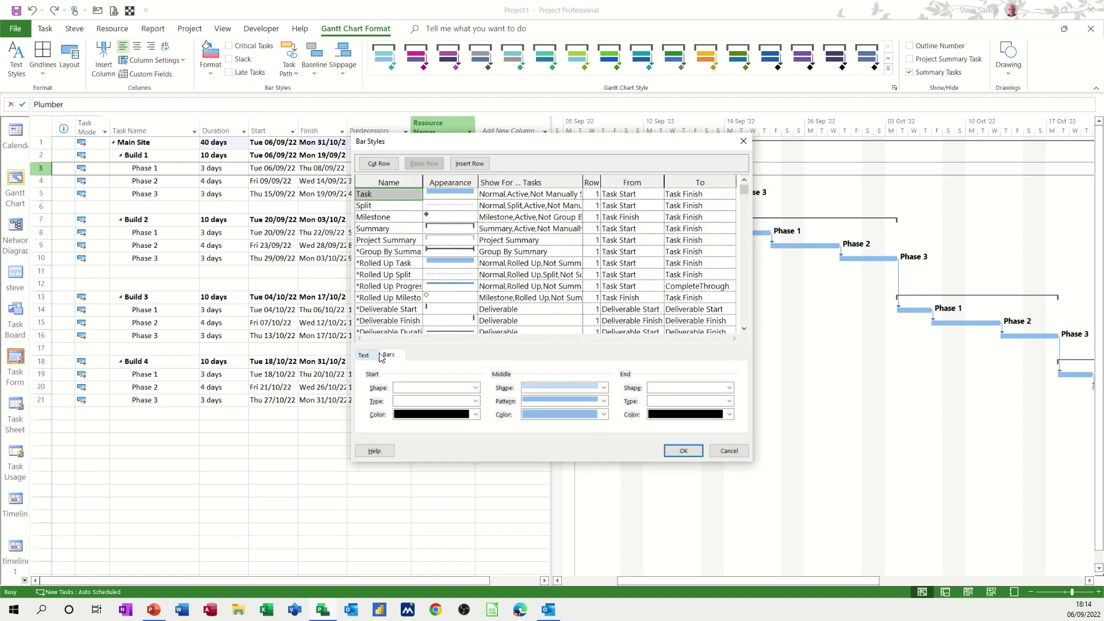
{"action": "left_click", "coordinate": [445, 205]}
{"action": "left_click", "coordinate": [449, 228]}
{"action": "left_click", "coordinate": [448, 255]}
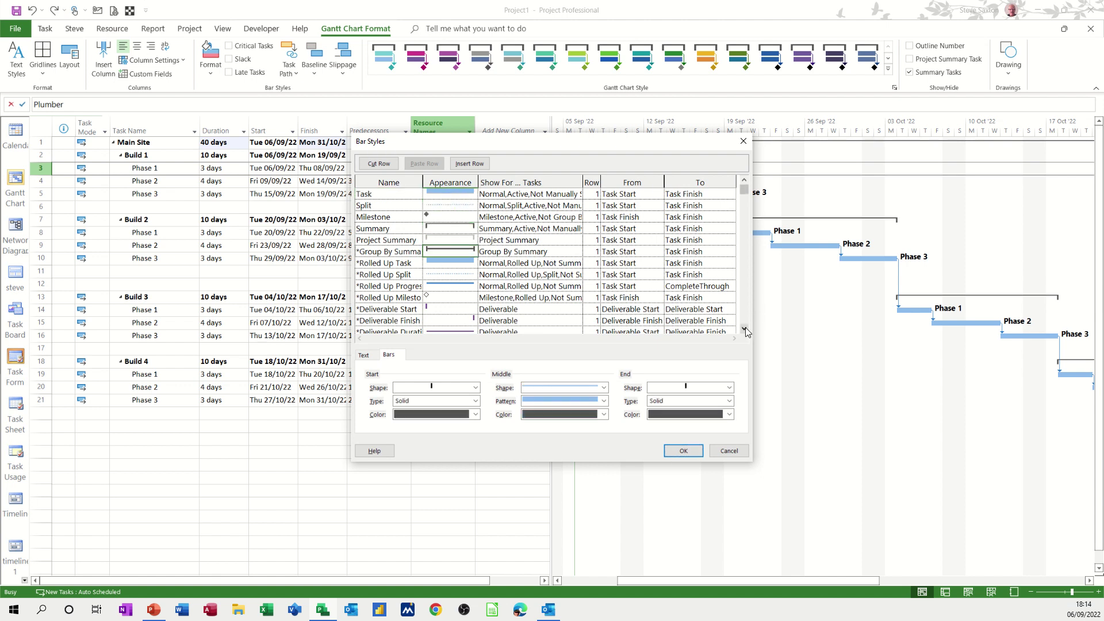
{"action": "scroll", "coordinate": [744, 329], "scroll_direction": "down", "scroll_amount": 2}
{"action": "scroll", "coordinate": [743, 329], "scroll_direction": "down", "scroll_amount": 10}
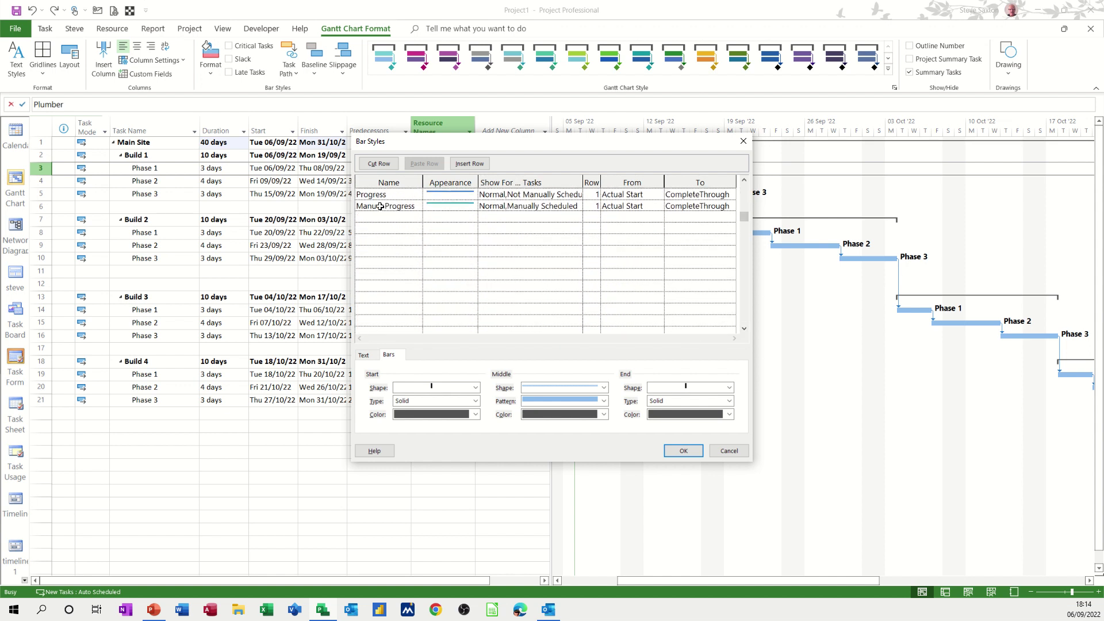
{"action": "left_click", "coordinate": [381, 216]}
{"action": "left_click_drag", "start_coordinate": [525, 150], "coordinate": [733, 197]}
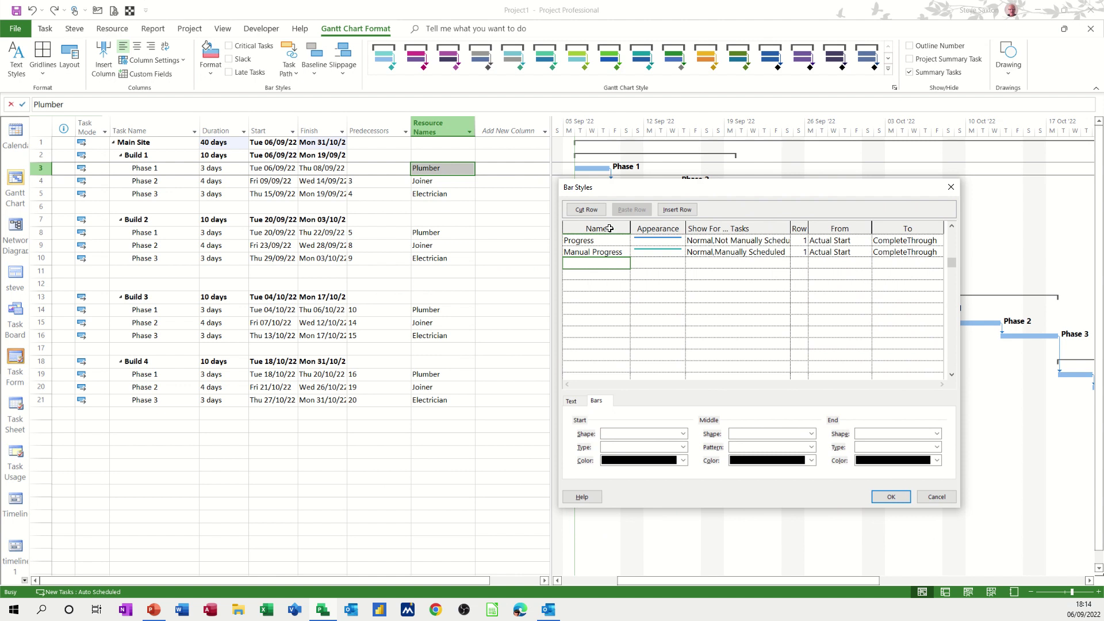
Add bar style rows named Plumber, Joiner and Electrician.
{"action": "type", "text": "Plumber"}
{"action": "key", "text": "Return"}
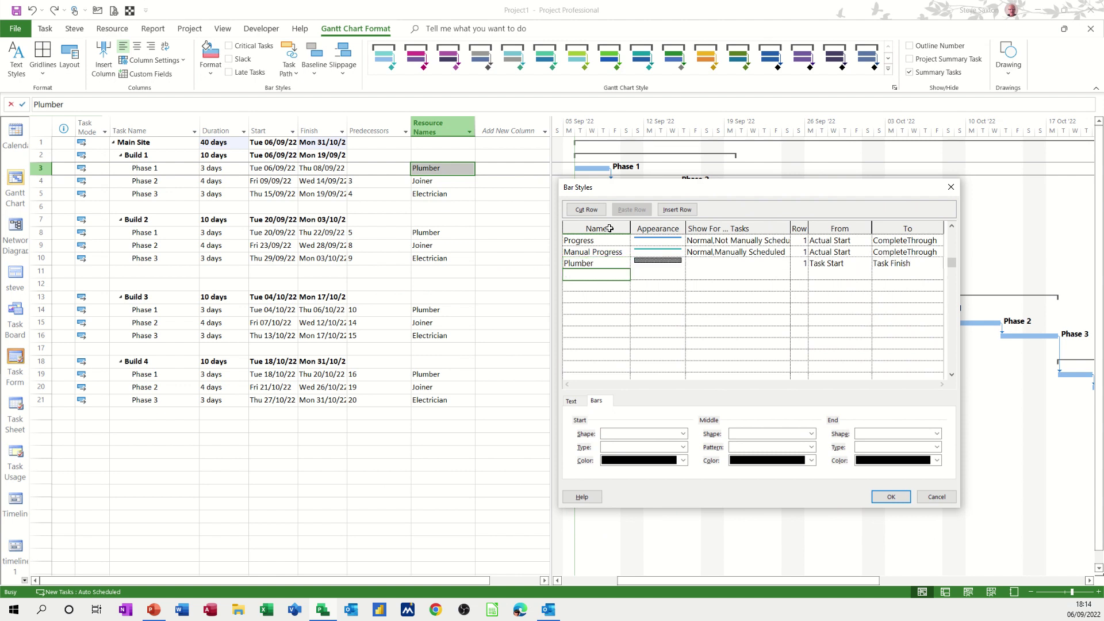
{"action": "type", "text": "Joiner"}
{"action": "key", "text": "Return"}
{"action": "type", "text": "E"}
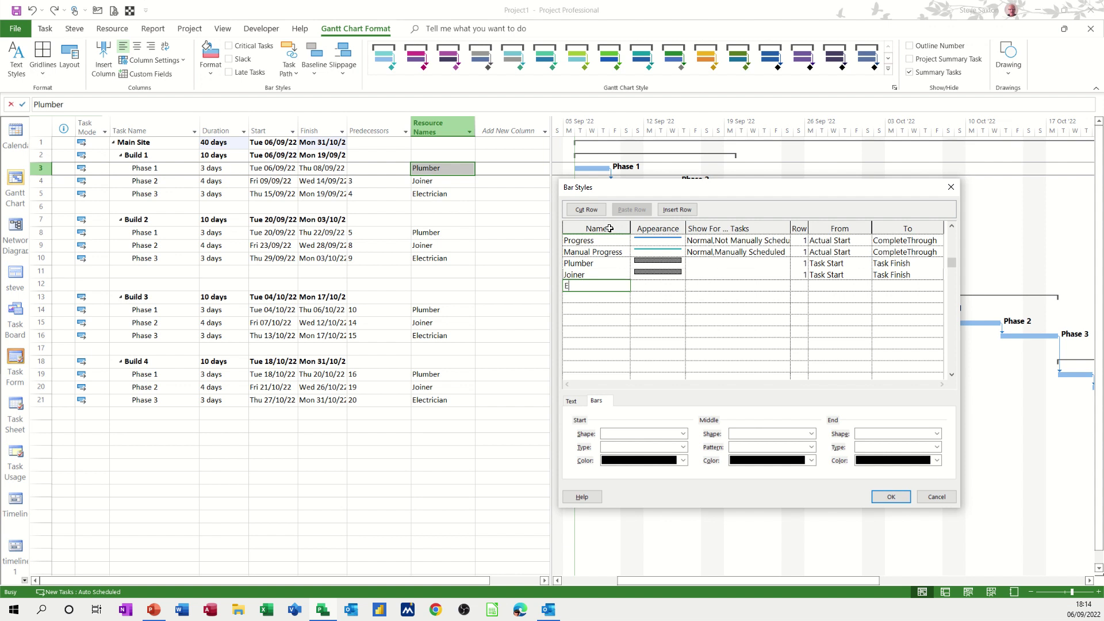
{"action": "type", "text": "lectrician"}
{"action": "key", "text": "Return"}
Set Show For Tasks to Flag1 for Plumber, Flag2 for Joiner and Flag3 for Electrician.
{"action": "left_click", "coordinate": [712, 265]}
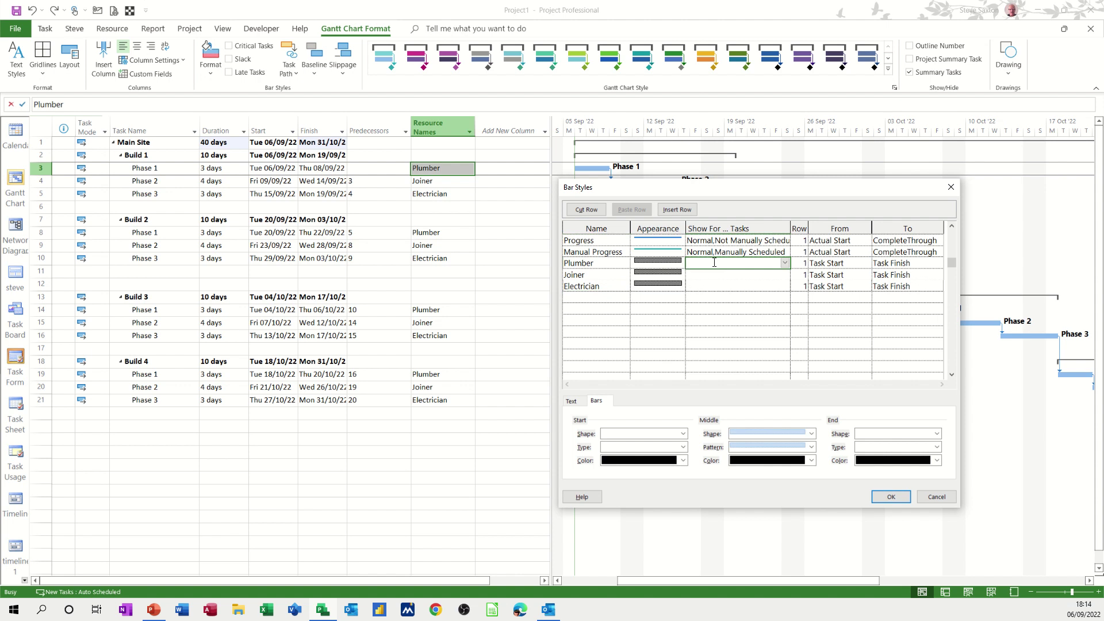
{"action": "type", "text": "F"}
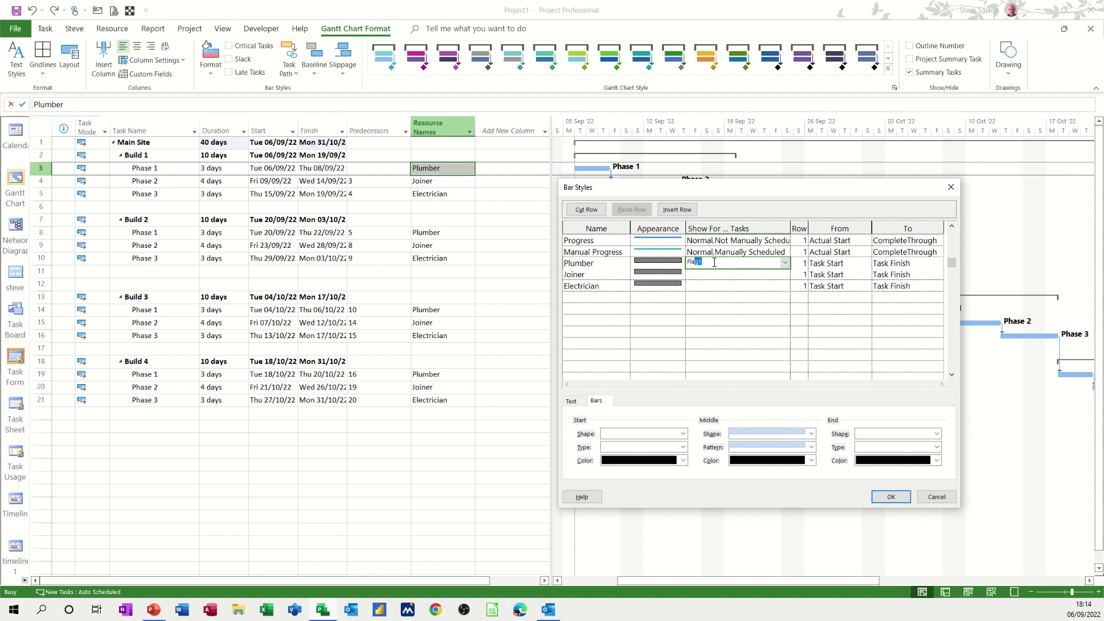
{"action": "type", "text": "la"}
{"action": "left_click", "coordinate": [718, 275]}
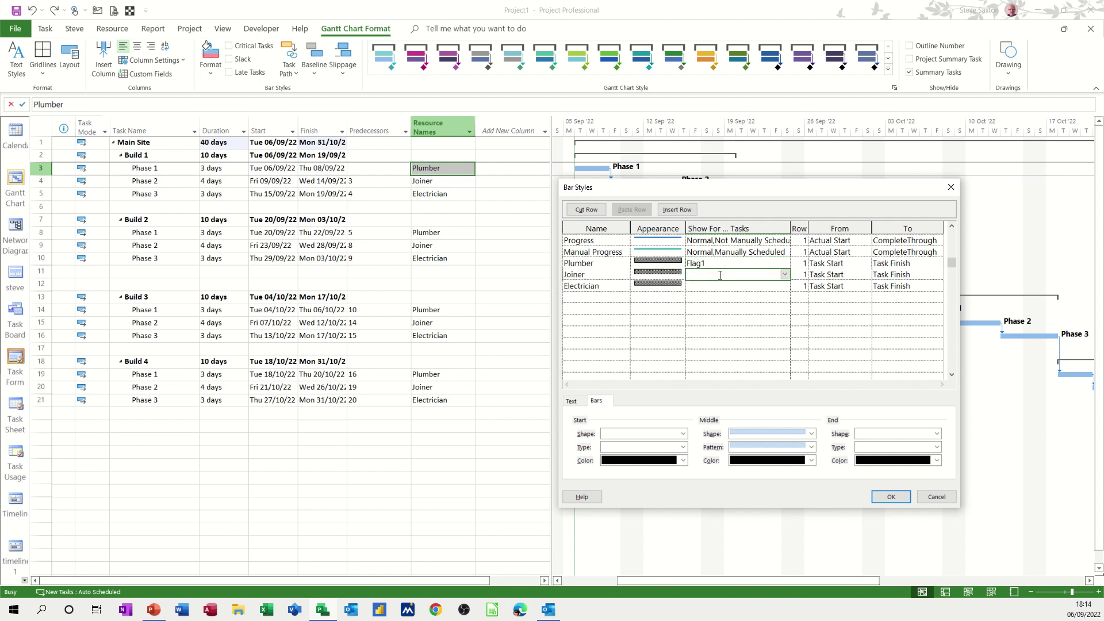
{"action": "type", "text": "Flag1"}
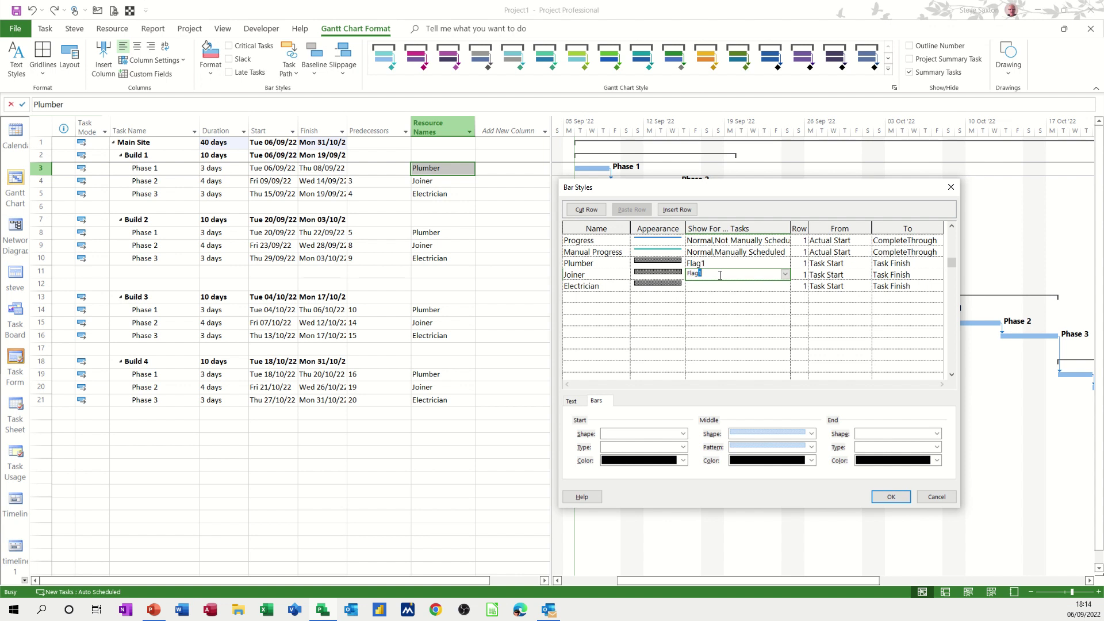
{"action": "left_click", "coordinate": [785, 275]}
{"action": "left_click", "coordinate": [715, 380]}
{"action": "left_click", "coordinate": [714, 286]}
{"action": "type", "text": "Flag1"}
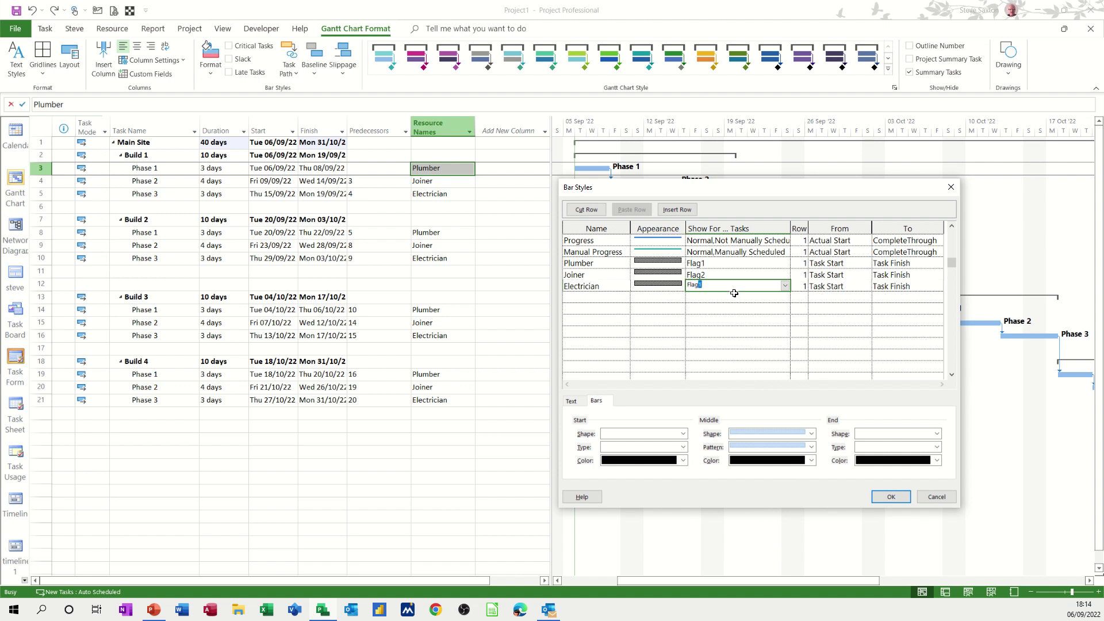
{"action": "left_click", "coordinate": [785, 286]}
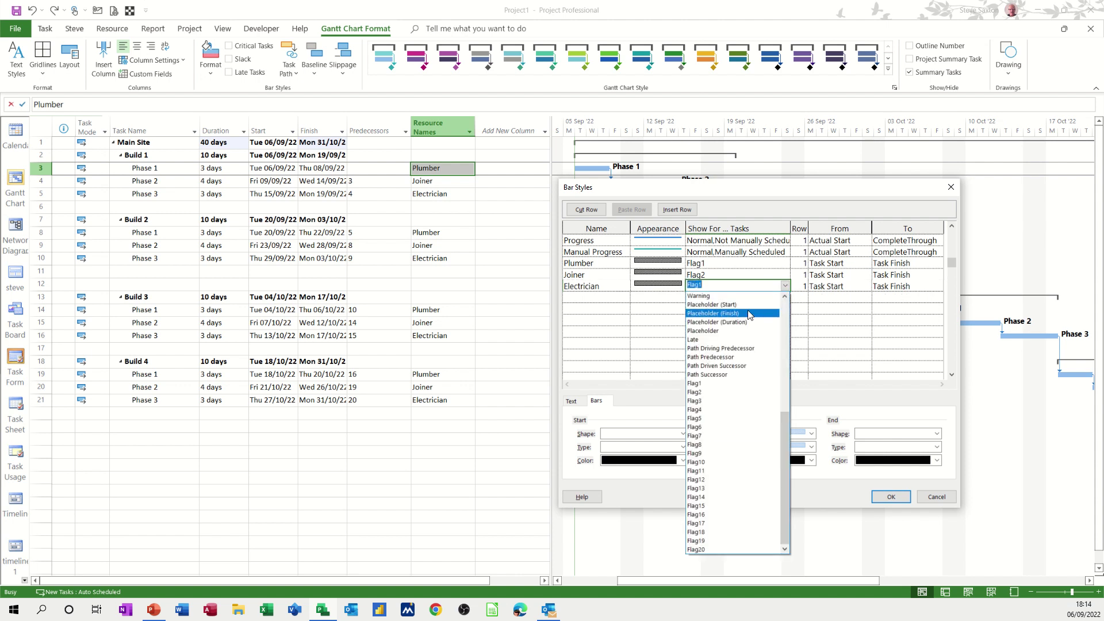
{"action": "left_click", "coordinate": [723, 401]}
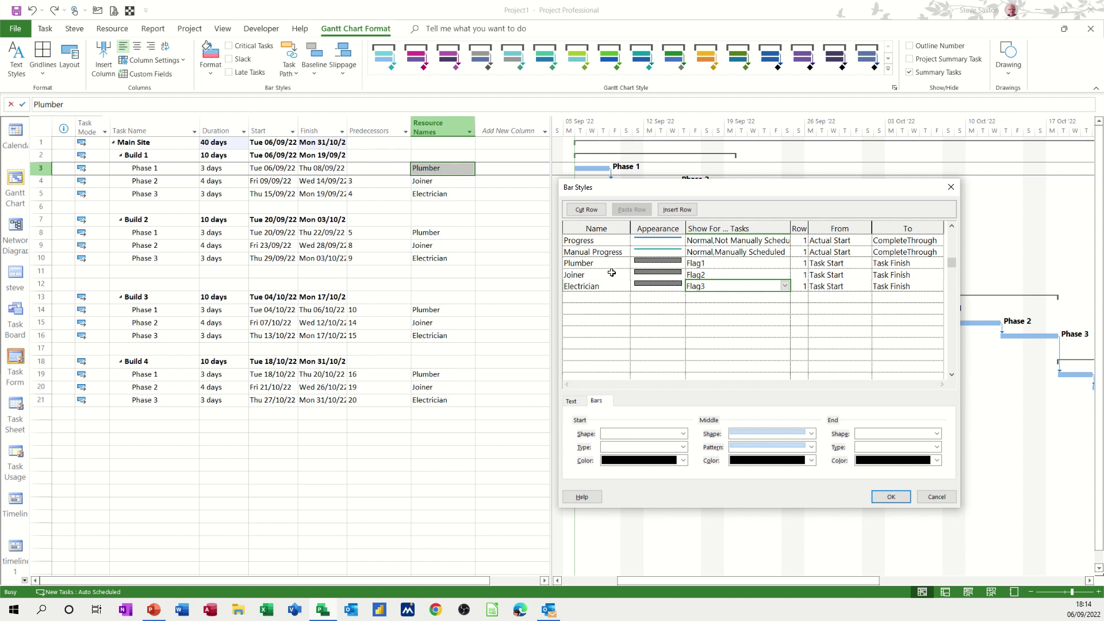
Colour the Plumber bar orange, the Joiner bar dark green and the Electrician bar dark red.
{"action": "left_click", "coordinate": [644, 263]}
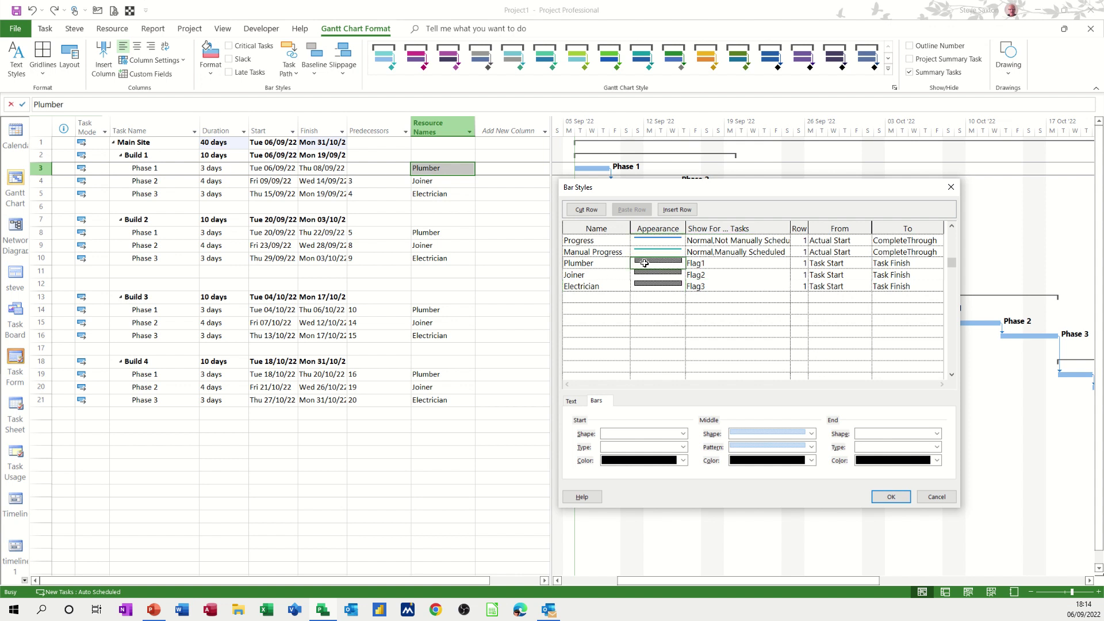
{"action": "left_click", "coordinate": [811, 463]}
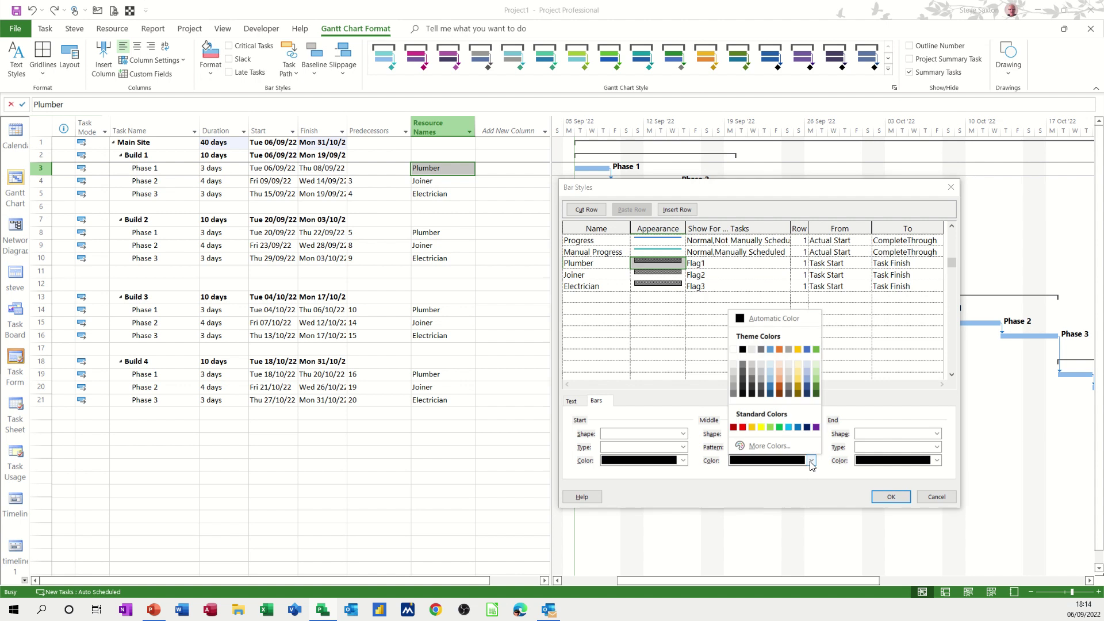
{"action": "left_click", "coordinate": [752, 428]}
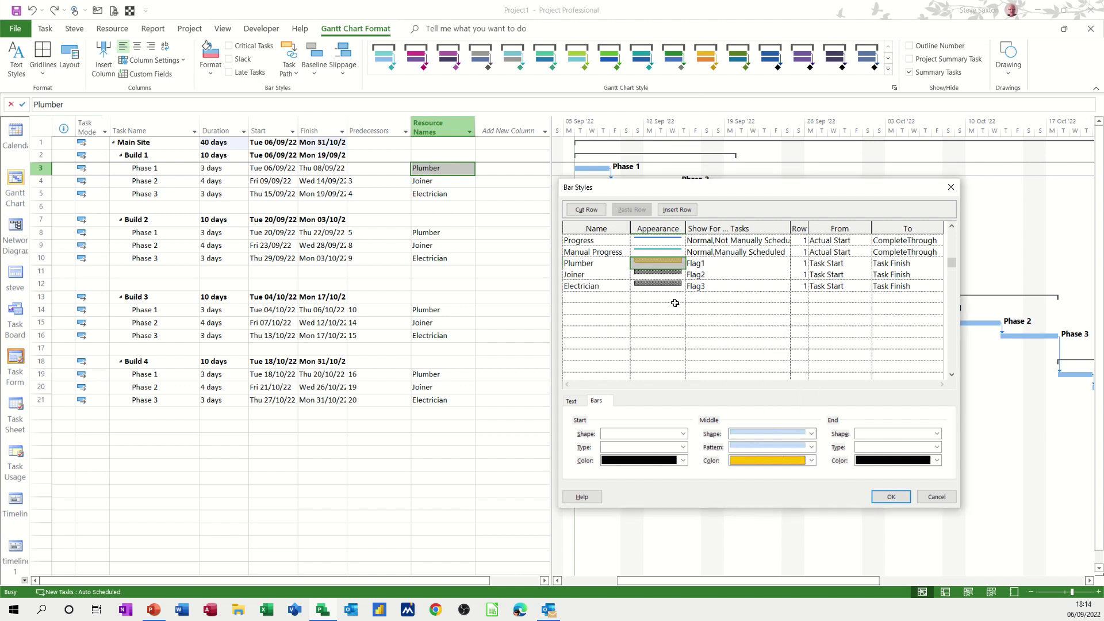
{"action": "left_click", "coordinate": [661, 275]}
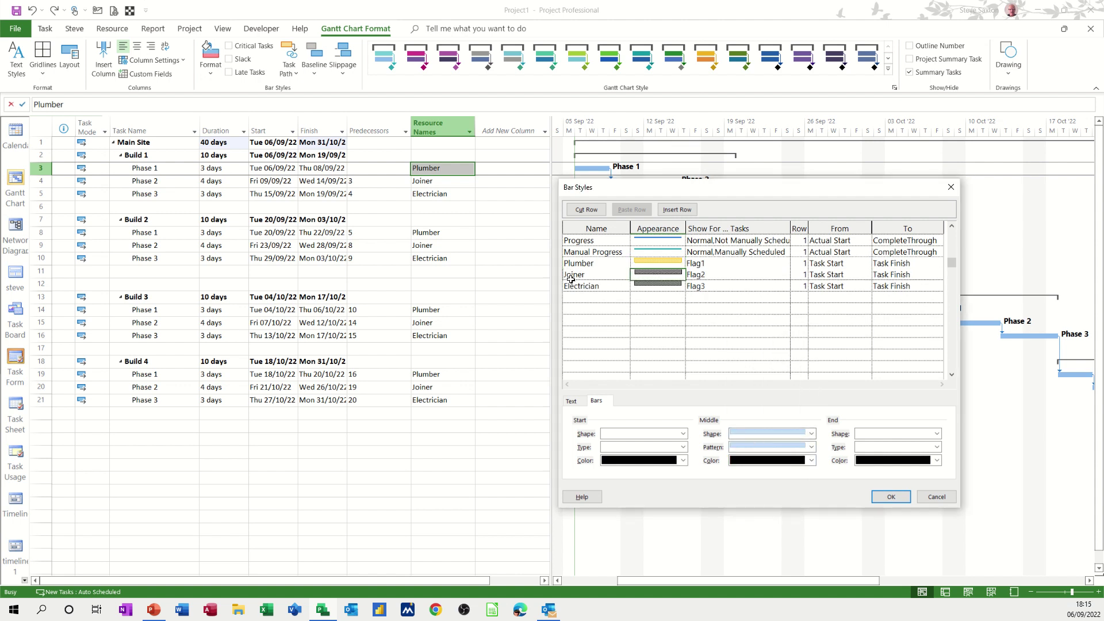
{"action": "left_click", "coordinate": [811, 460]}
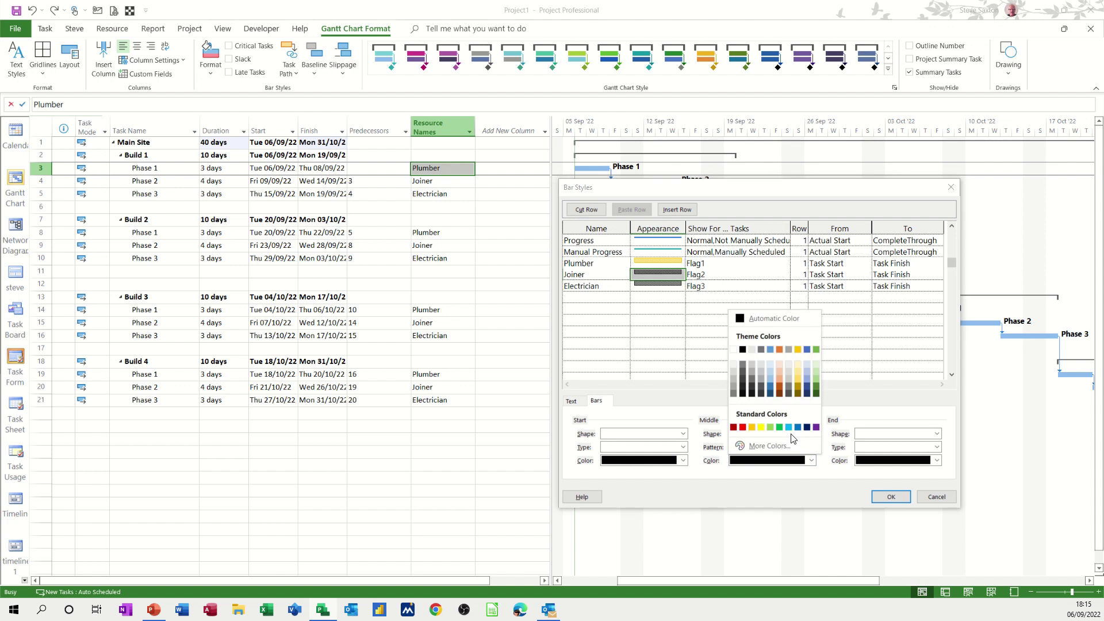
{"action": "left_click", "coordinate": [816, 388]}
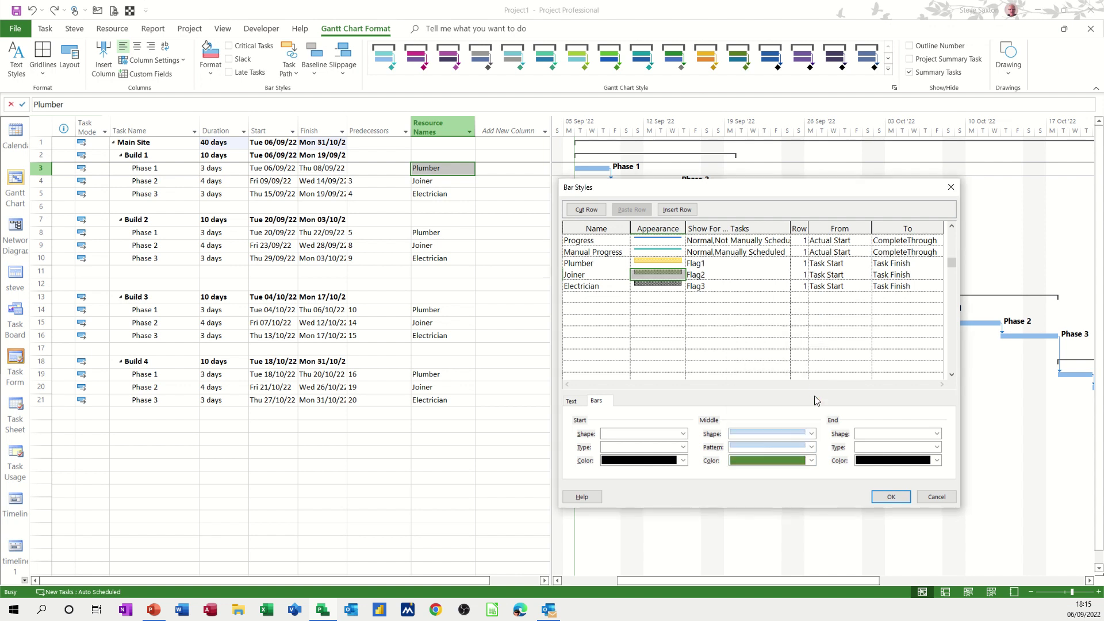
{"action": "left_click", "coordinate": [657, 285]}
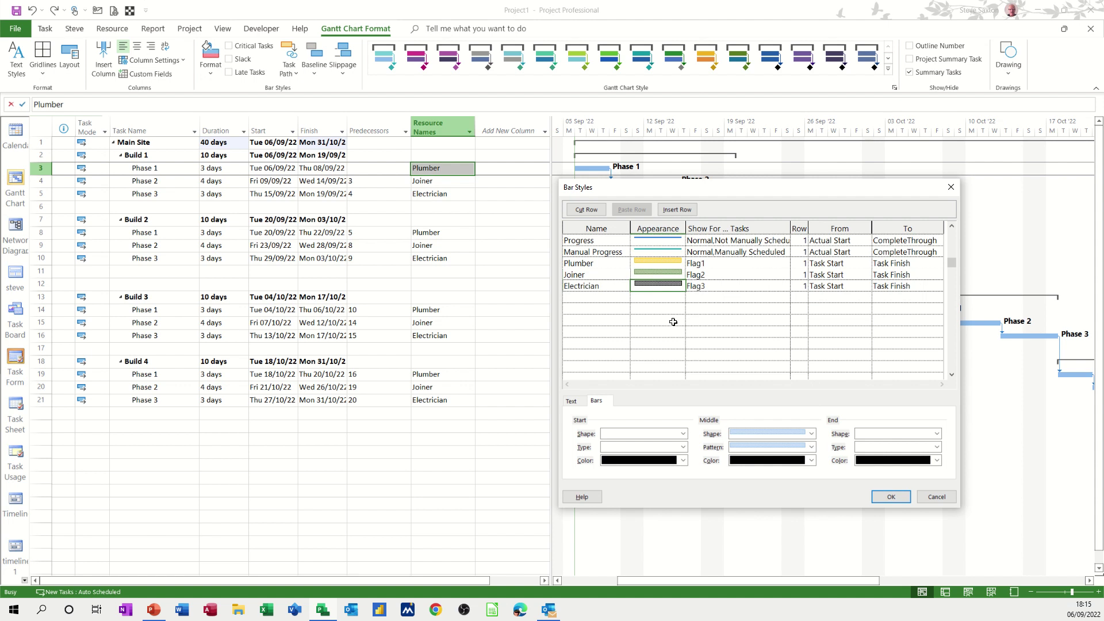
{"action": "left_click", "coordinate": [803, 463]}
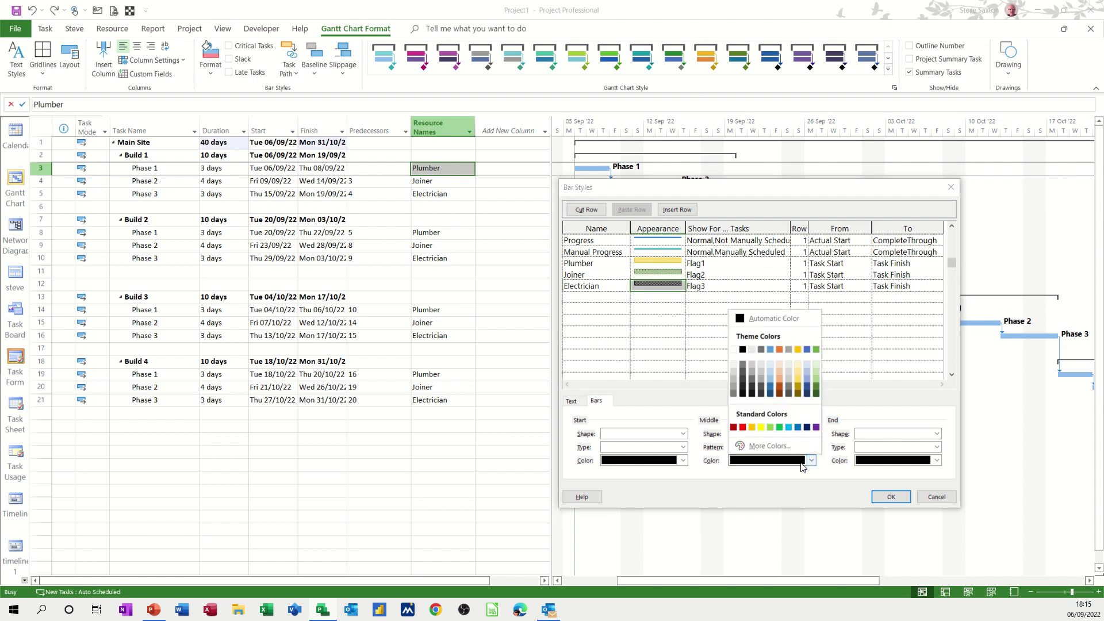
{"action": "left_click", "coordinate": [733, 426]}
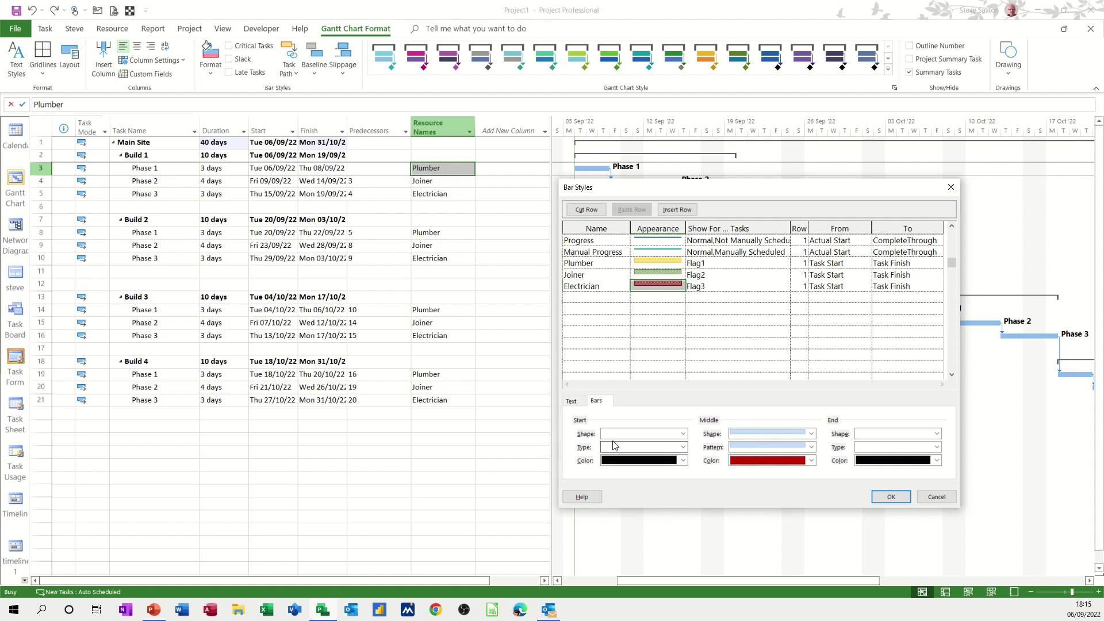
Give the Electrician bar red start and end markers and confirm the bar styles.
{"action": "left_click", "coordinate": [672, 436]}
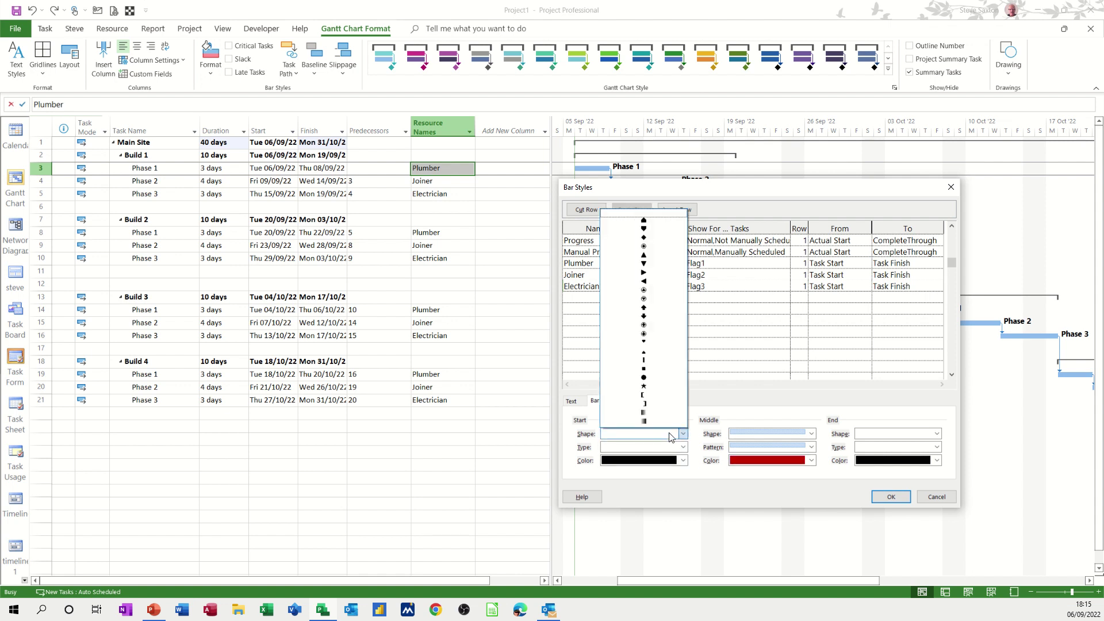
{"action": "left_click", "coordinate": [651, 223]}
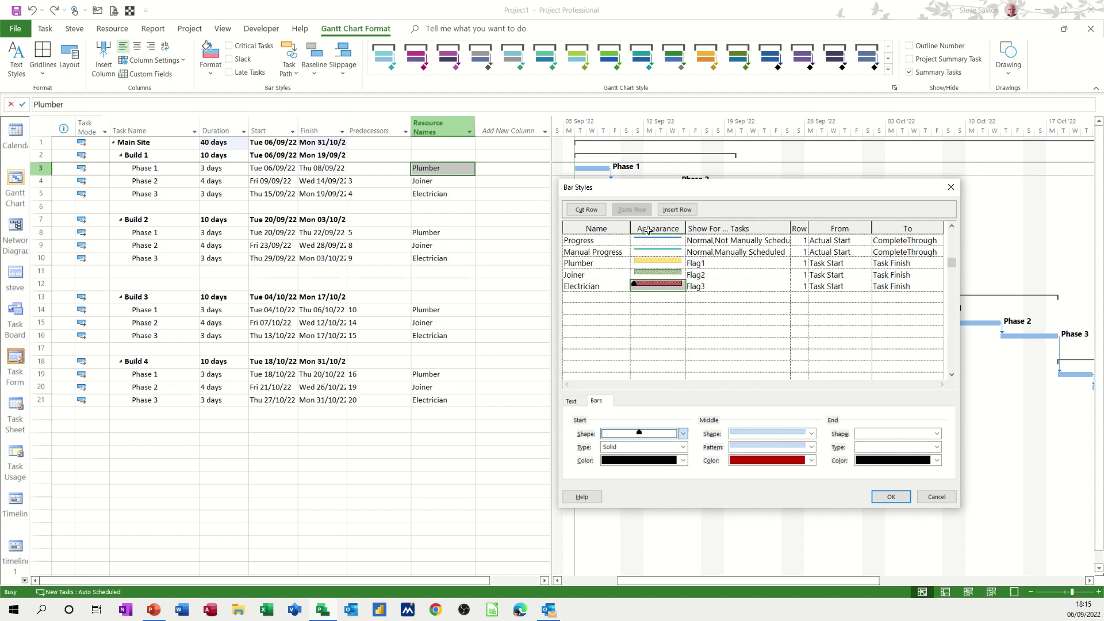
{"action": "left_click", "coordinate": [683, 460]}
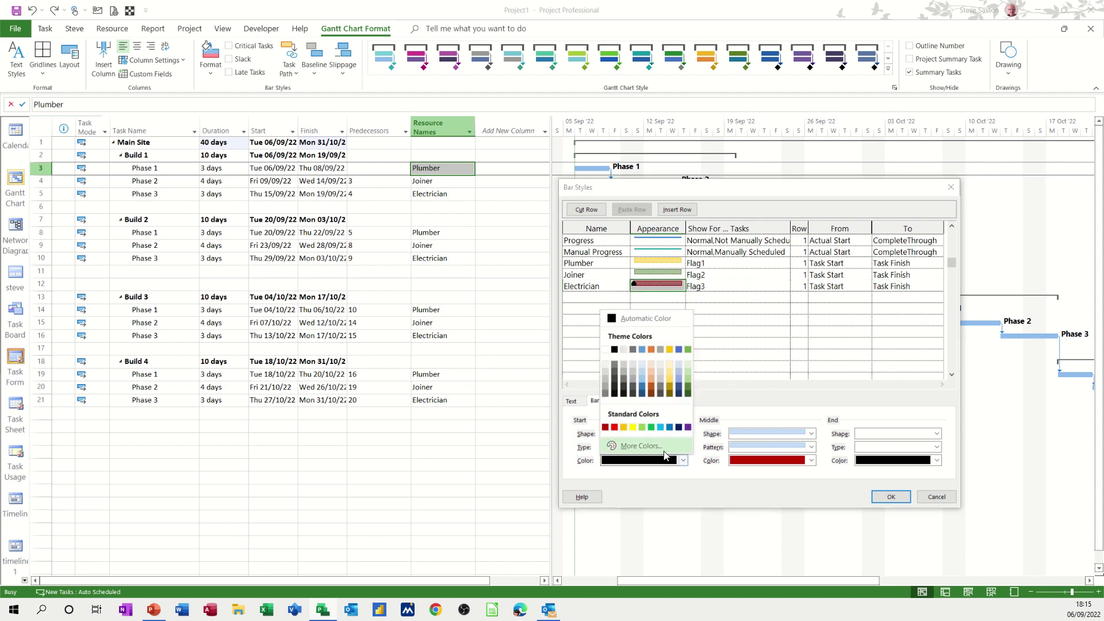
{"action": "left_click", "coordinate": [614, 427]}
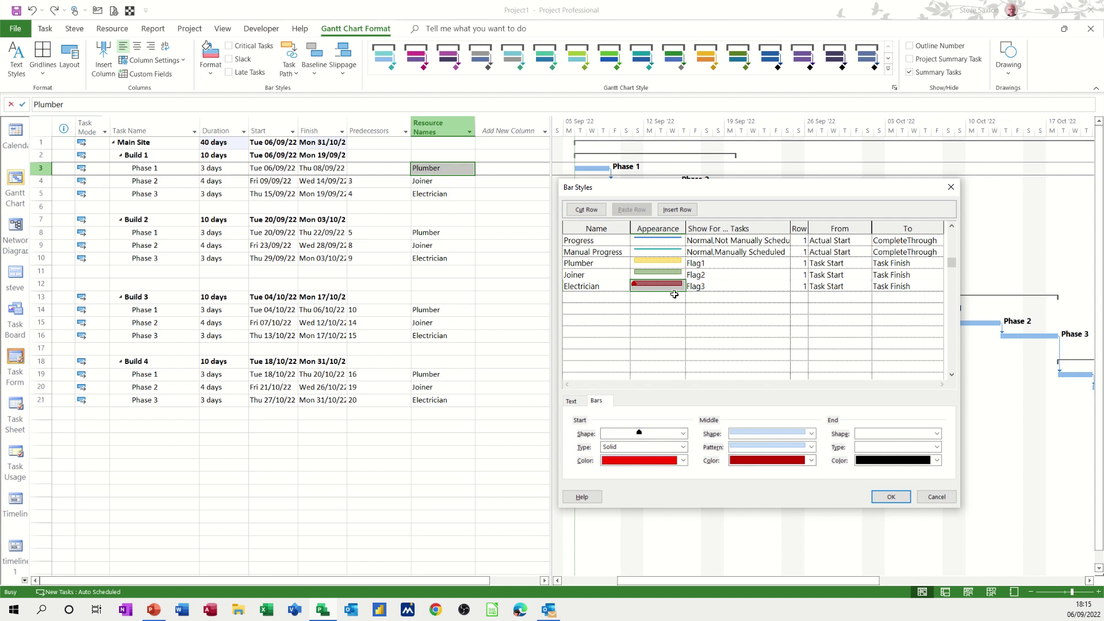
{"action": "left_click", "coordinate": [936, 433]}
{"action": "left_click", "coordinate": [898, 223]}
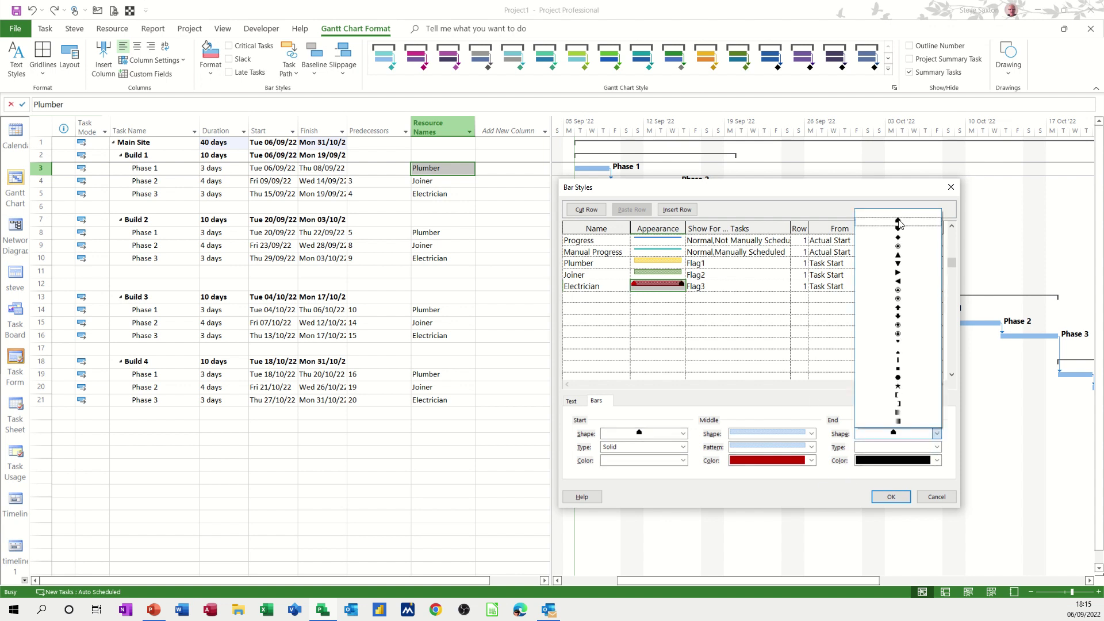
{"action": "left_click", "coordinate": [937, 461]}
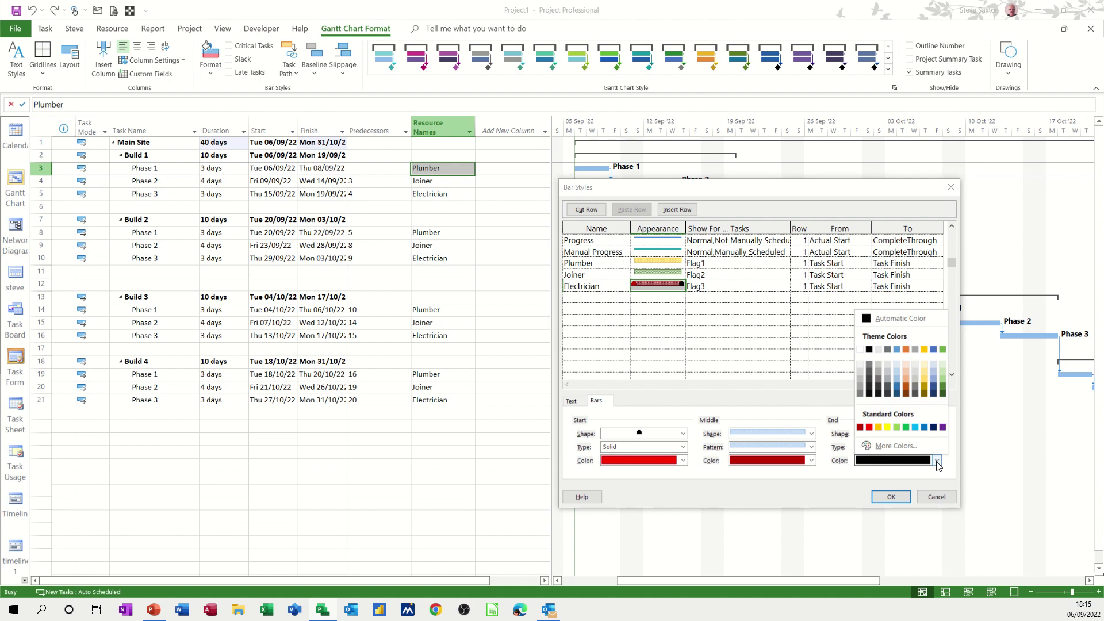
{"action": "left_click", "coordinate": [869, 427]}
{"action": "left_click", "coordinate": [686, 307]}
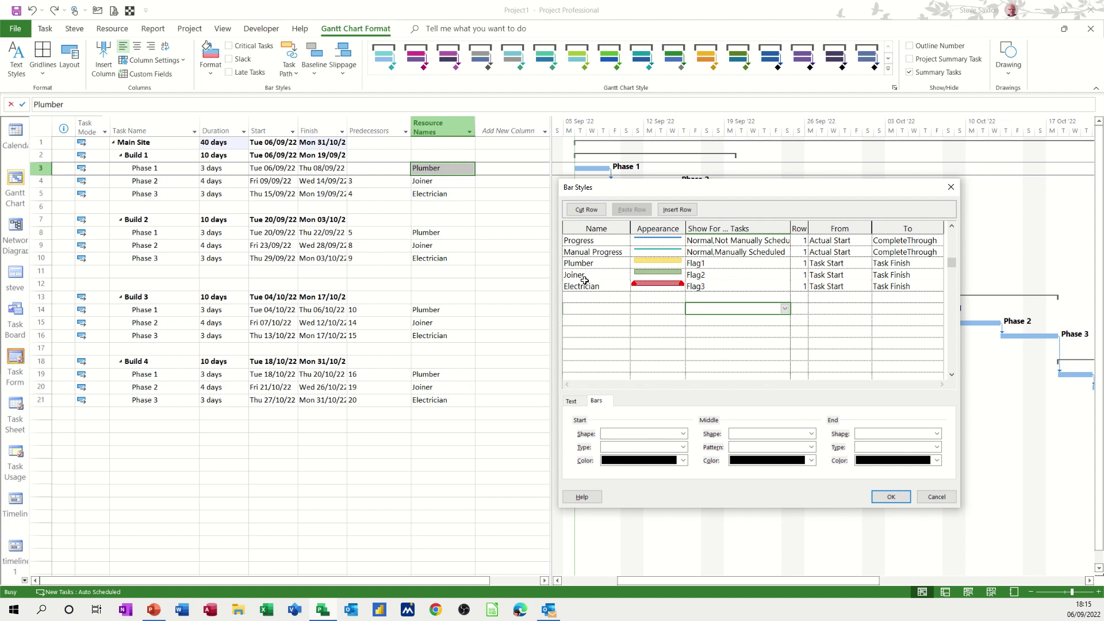
{"action": "left_click", "coordinate": [889, 497]}
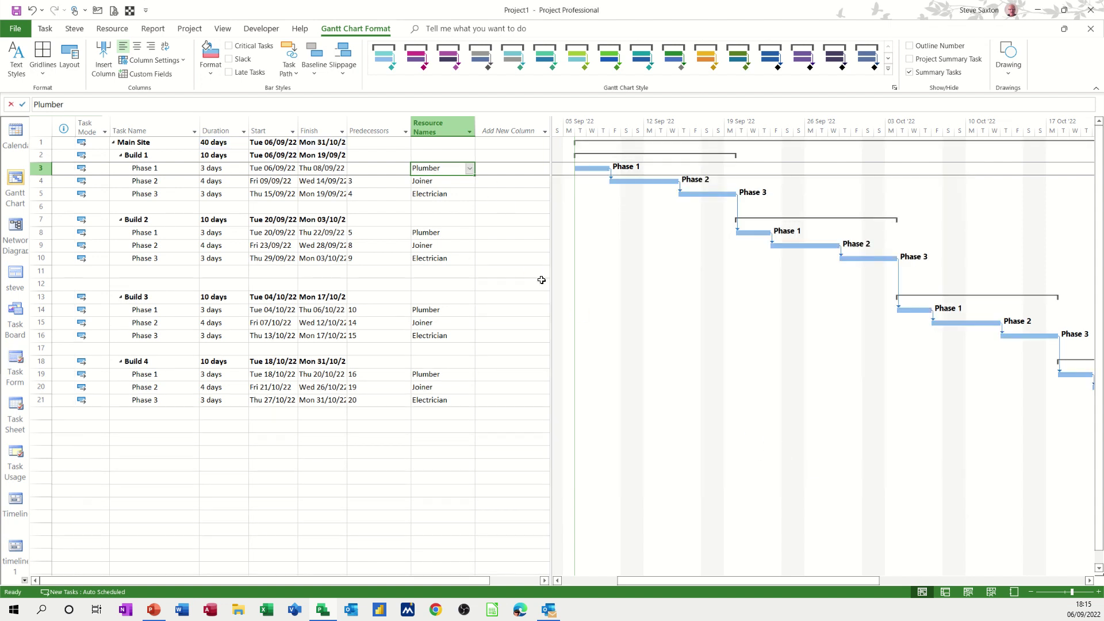
Widen the table area and append Flag1, Flag2 and Flag3 columns via Add New Column.
{"action": "left_click_drag", "start_coordinate": [553, 294], "coordinate": [666, 259]}
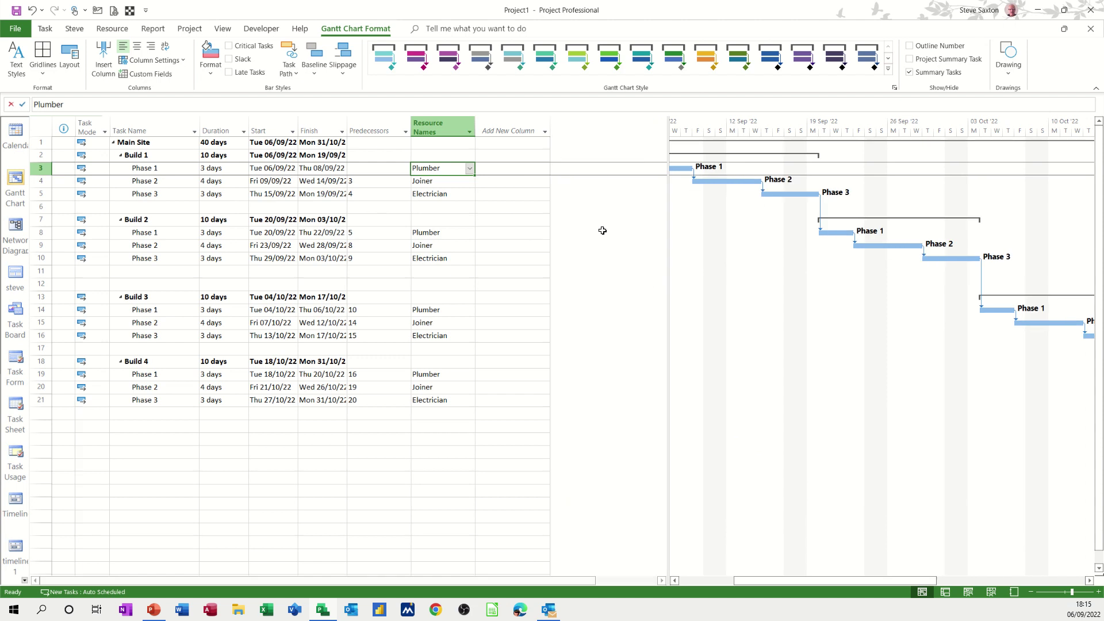
{"action": "left_click", "coordinate": [510, 131]}
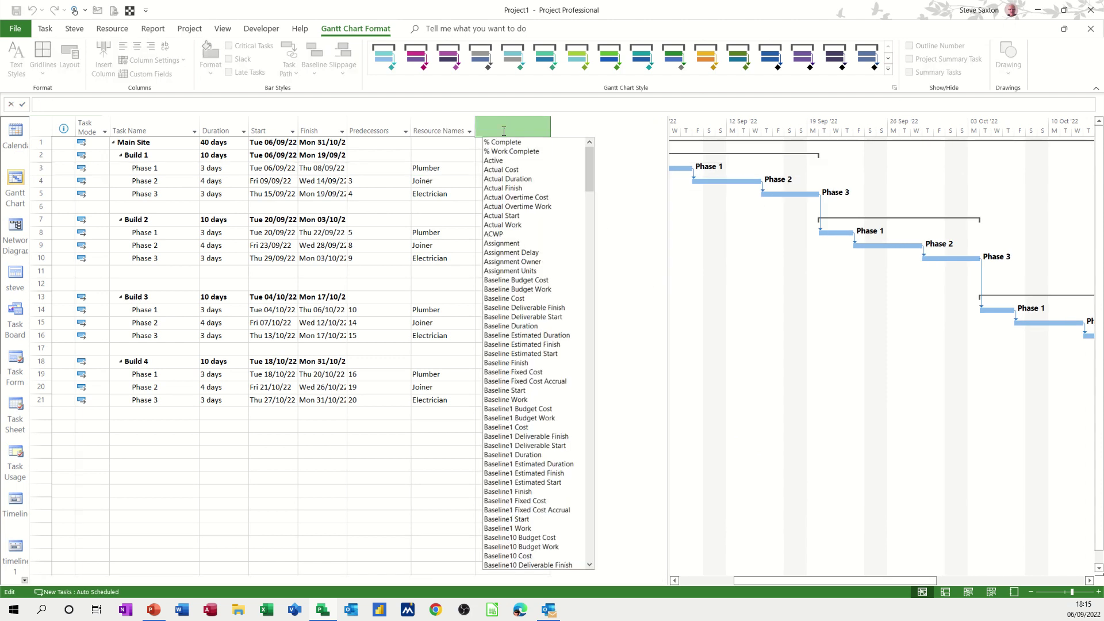
{"action": "type", "text": "finish"}
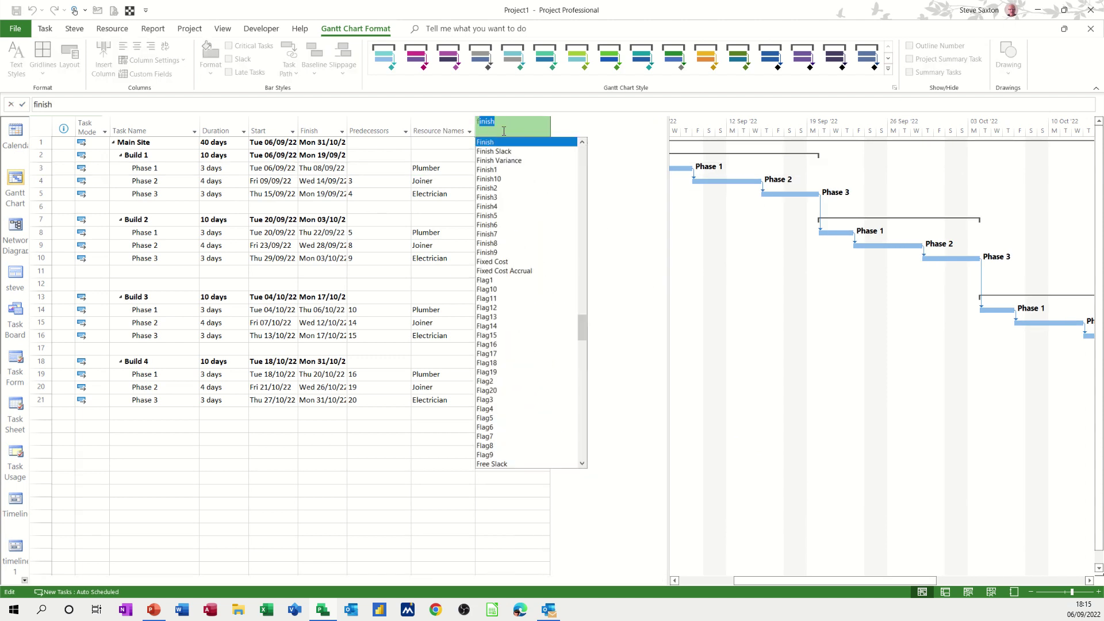
{"action": "left_click", "coordinate": [501, 280]}
{"action": "left_click", "coordinate": [575, 130]}
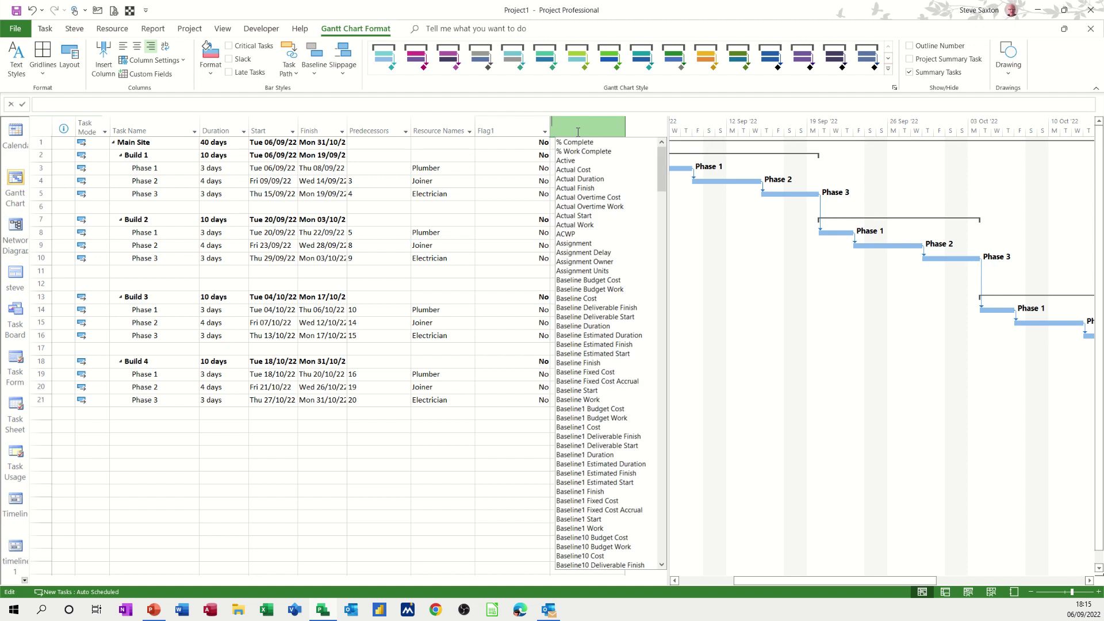
{"action": "type", "text": "finish"}
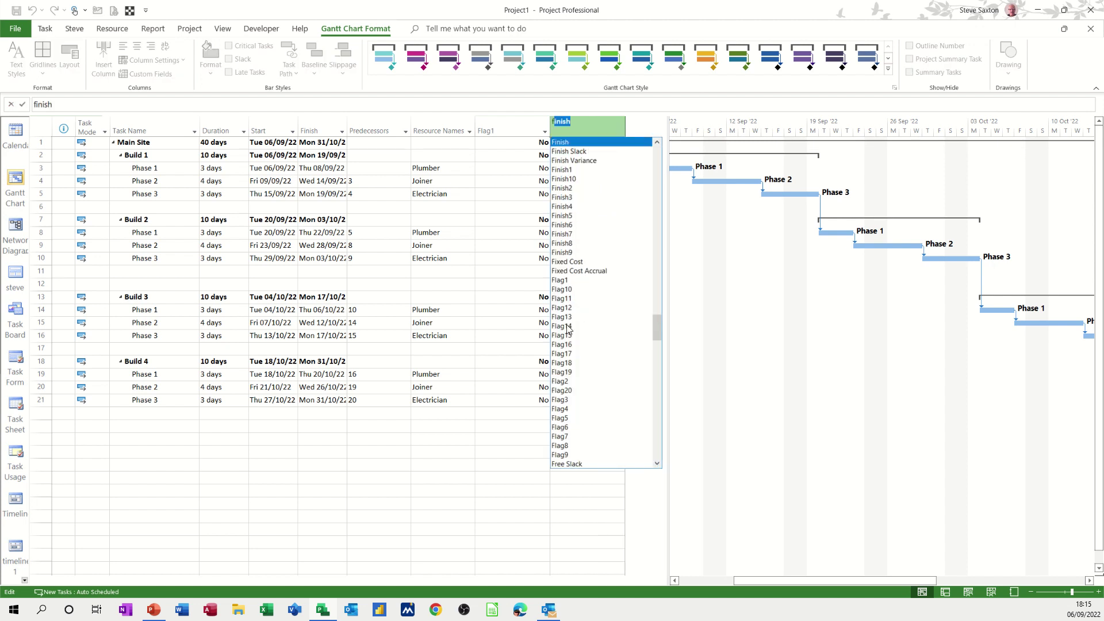
{"action": "left_click", "coordinate": [560, 382]}
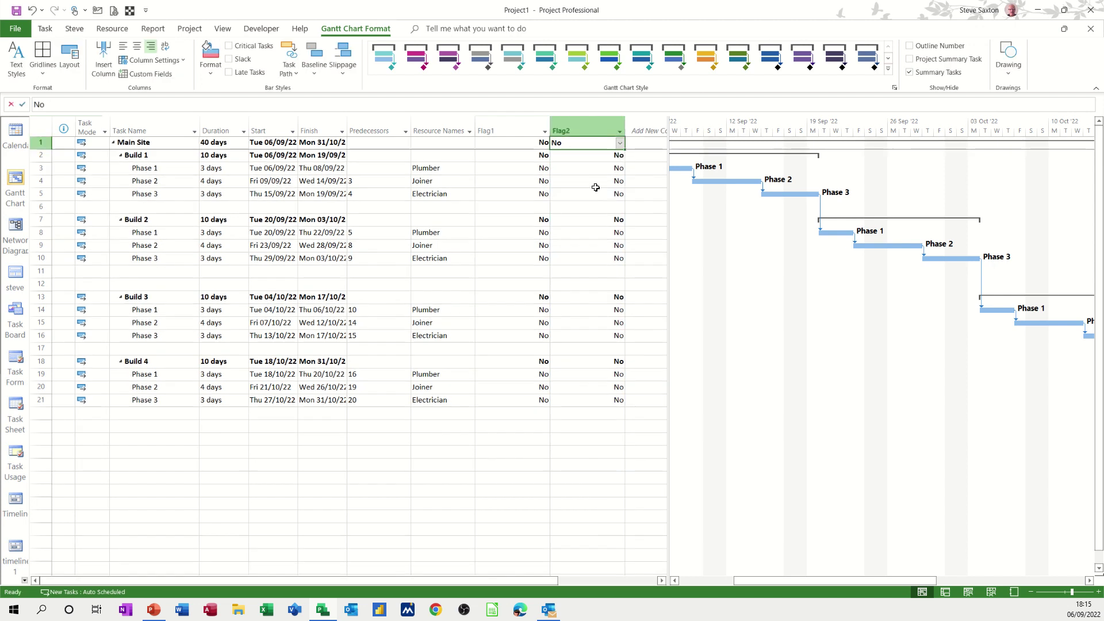
{"action": "left_click", "coordinate": [648, 130]}
{"action": "type", "text": "finish"}
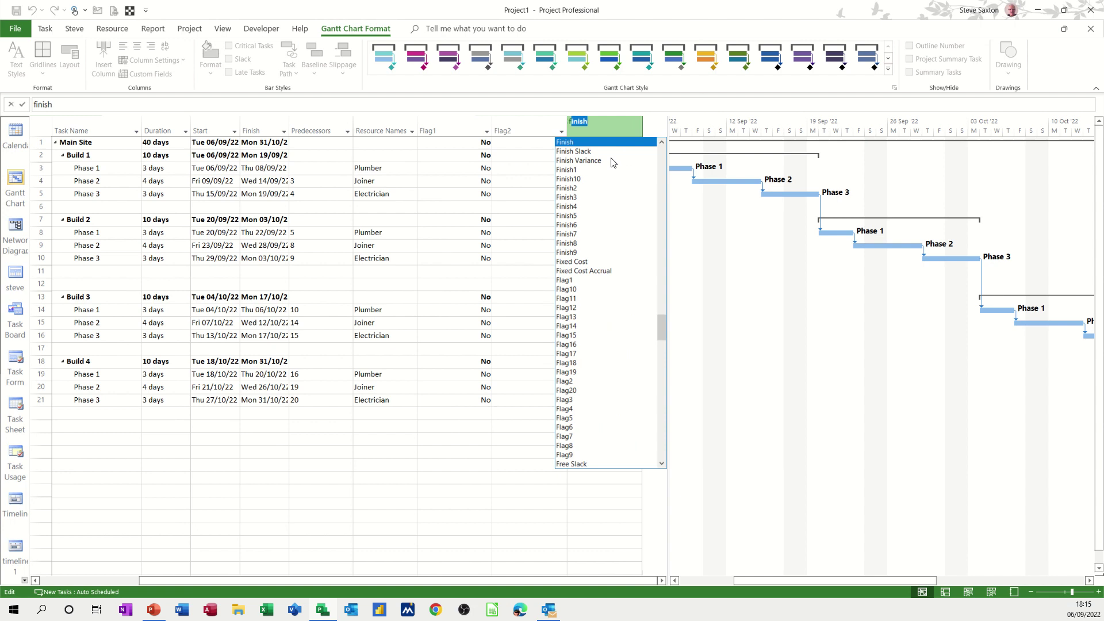
{"action": "left_click", "coordinate": [565, 401]}
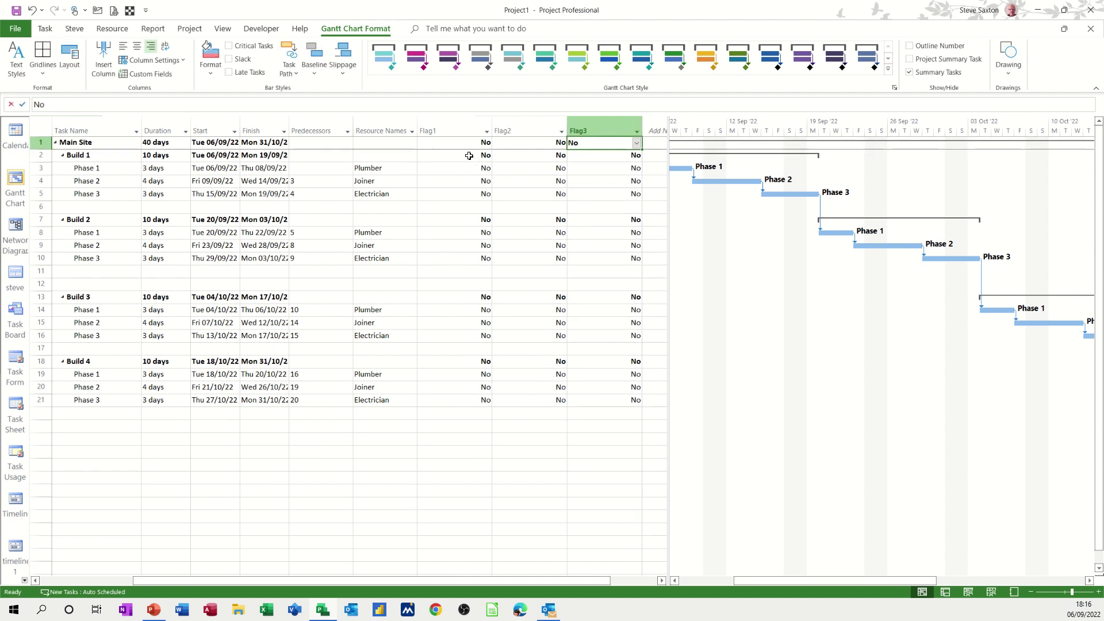
Type Plumber, Joiner and Electrician as the titles of the three flag column headers.
{"action": "left_click", "coordinate": [445, 127]}
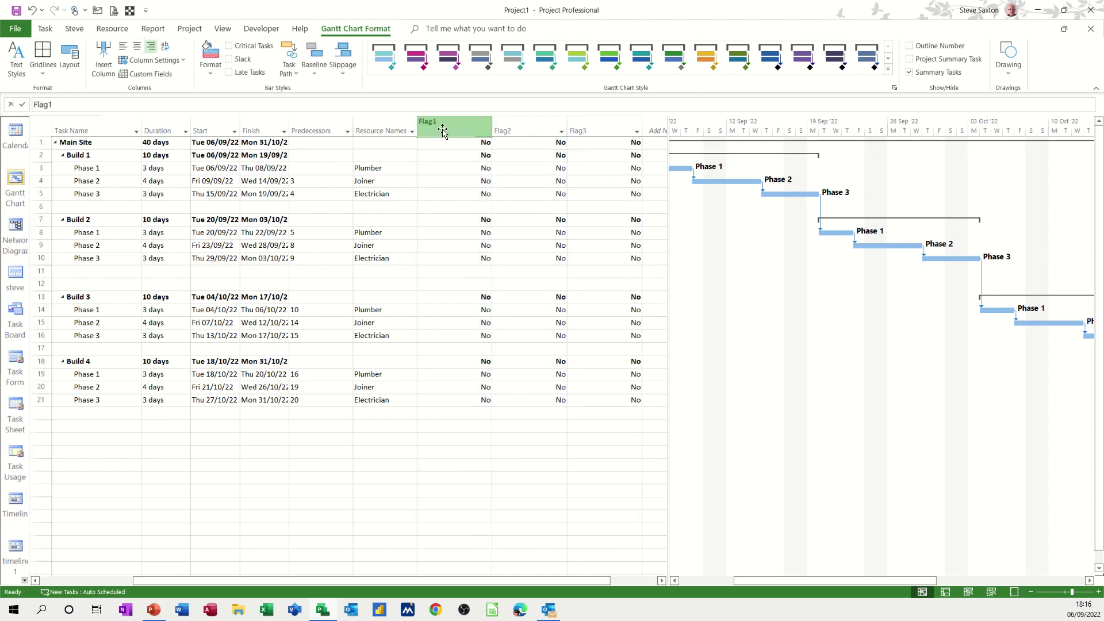
{"action": "left_click", "coordinate": [443, 128]}
{"action": "type", "text": "Plu"}
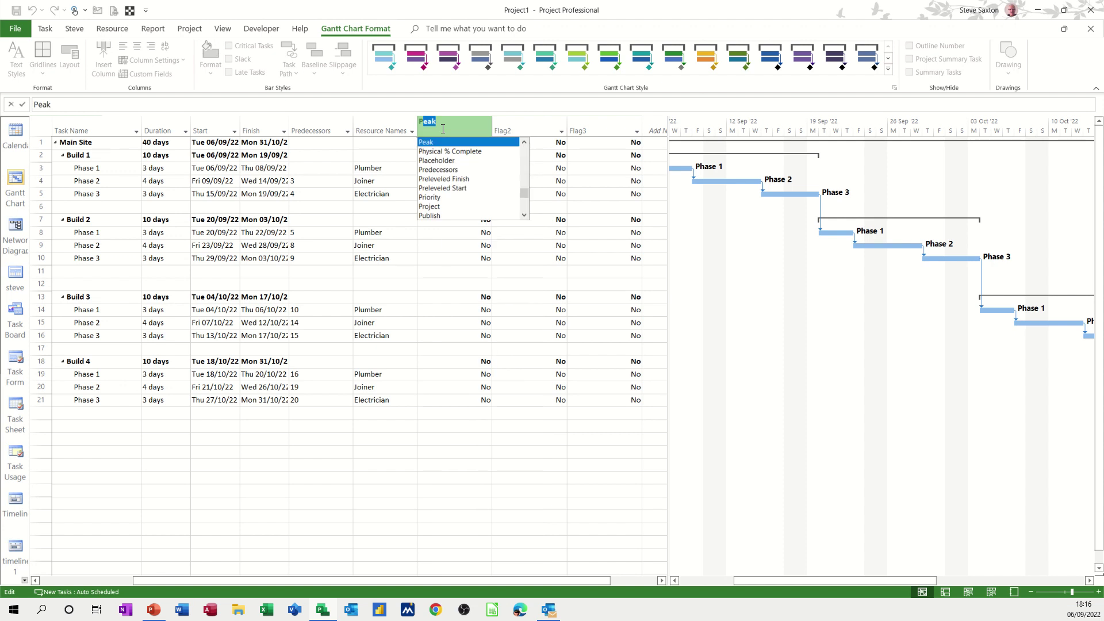
{"action": "type", "text": "mber"}
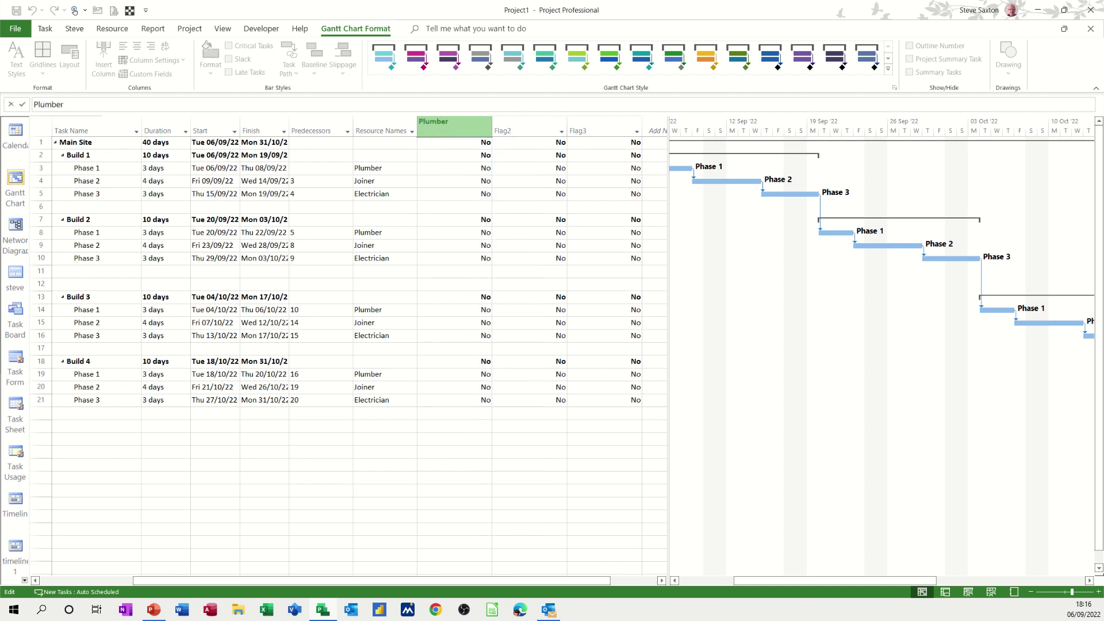
{"action": "left_click", "coordinate": [513, 129]}
{"action": "left_click", "coordinate": [514, 130]}
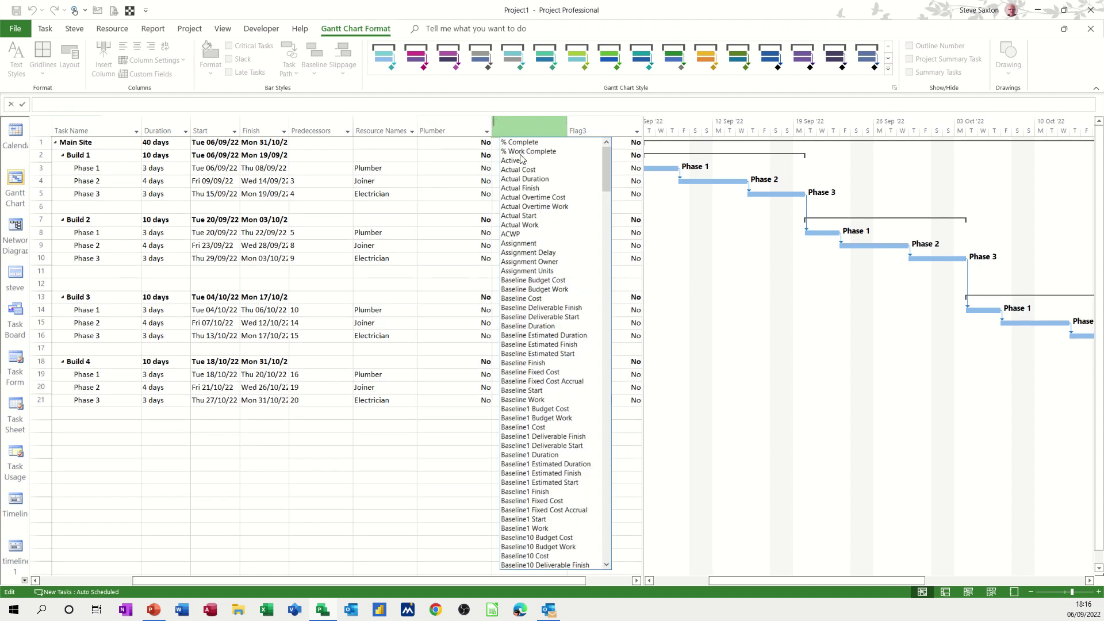
{"action": "type", "text": "Joiner"}
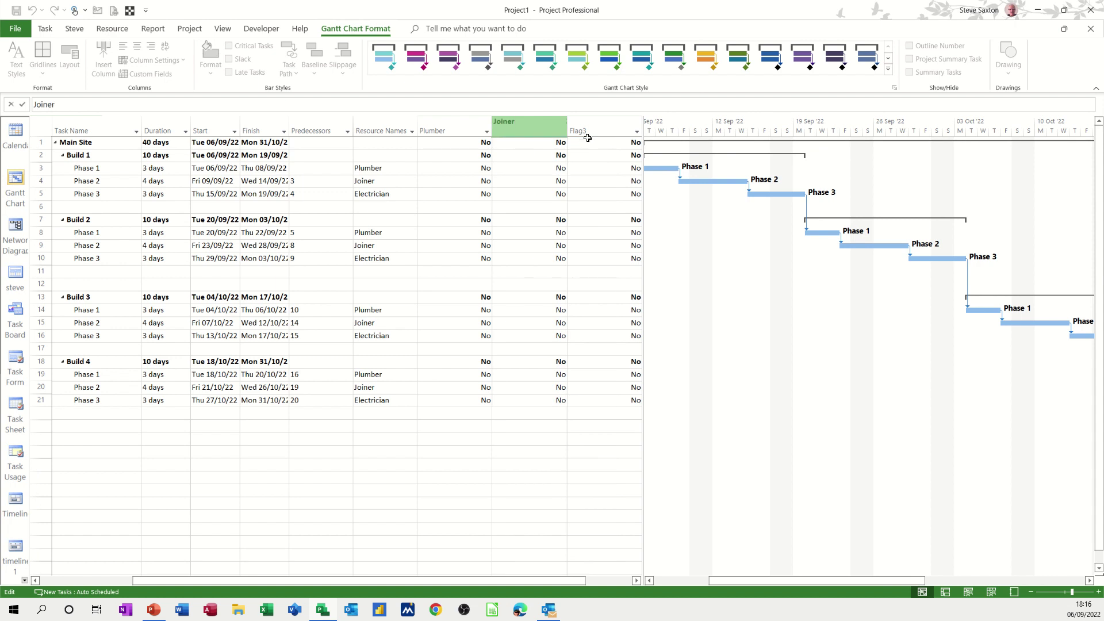
{"action": "left_click", "coordinate": [586, 134]}
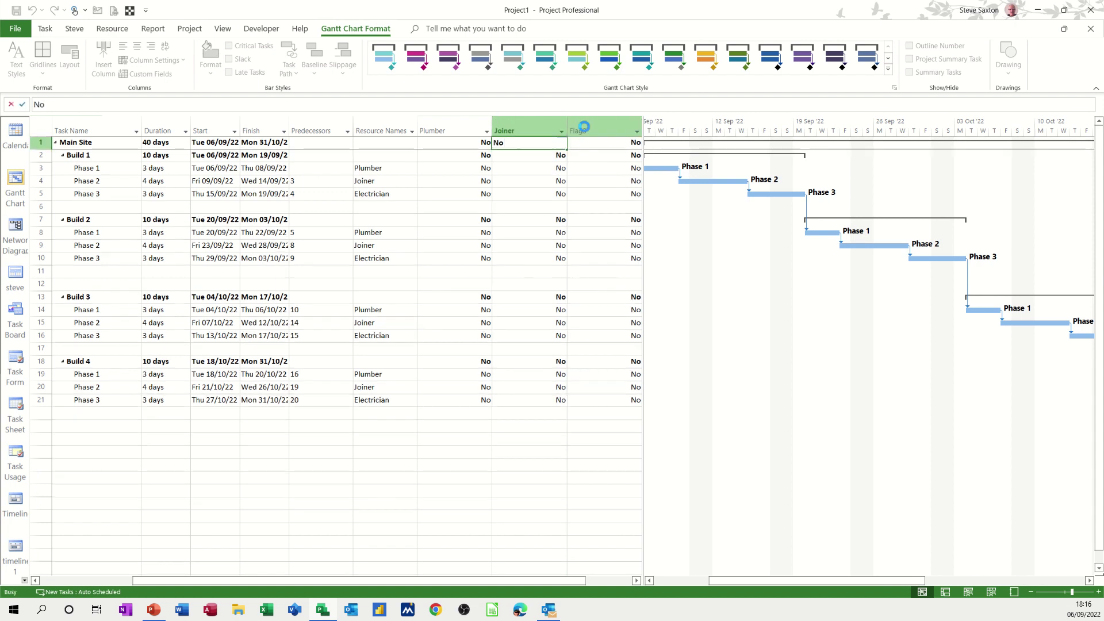
{"action": "left_click", "coordinate": [579, 130]}
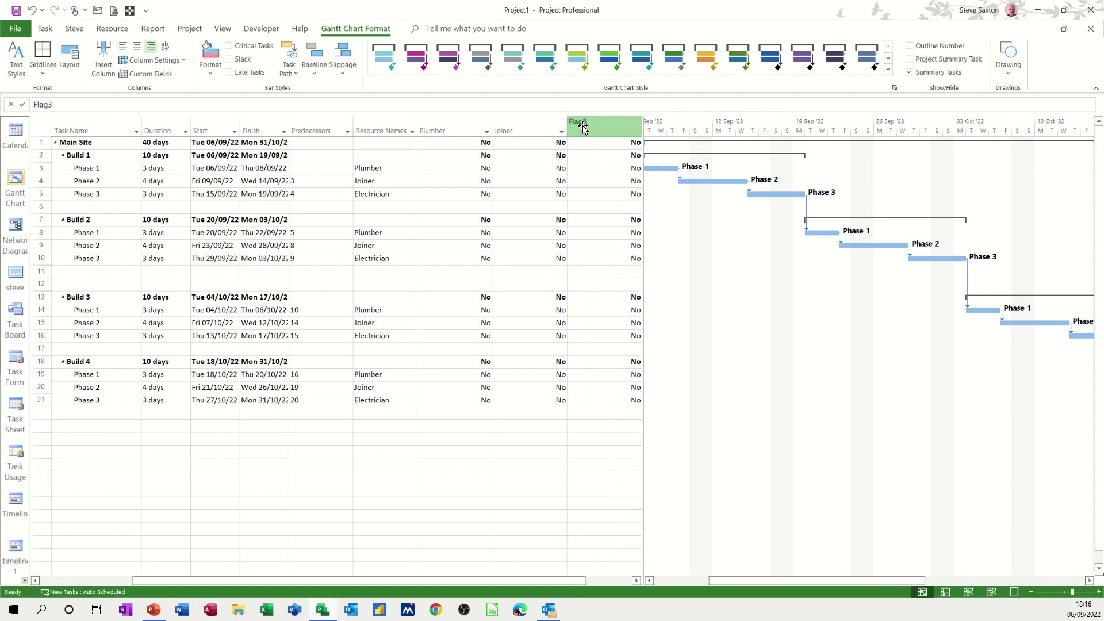
{"action": "type", "text": "El"}
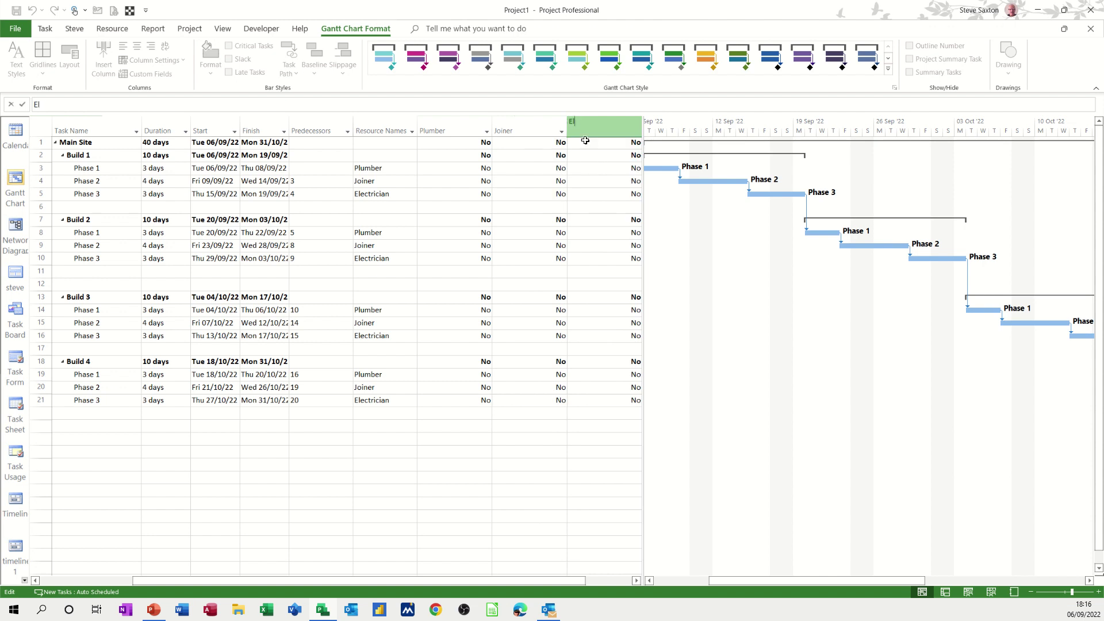
{"action": "type", "text": "ectrician"}
Confirm the Electrician title and set Build 1 Phase 1's Plumber flag to Yes.
{"action": "left_click", "coordinate": [546, 153]}
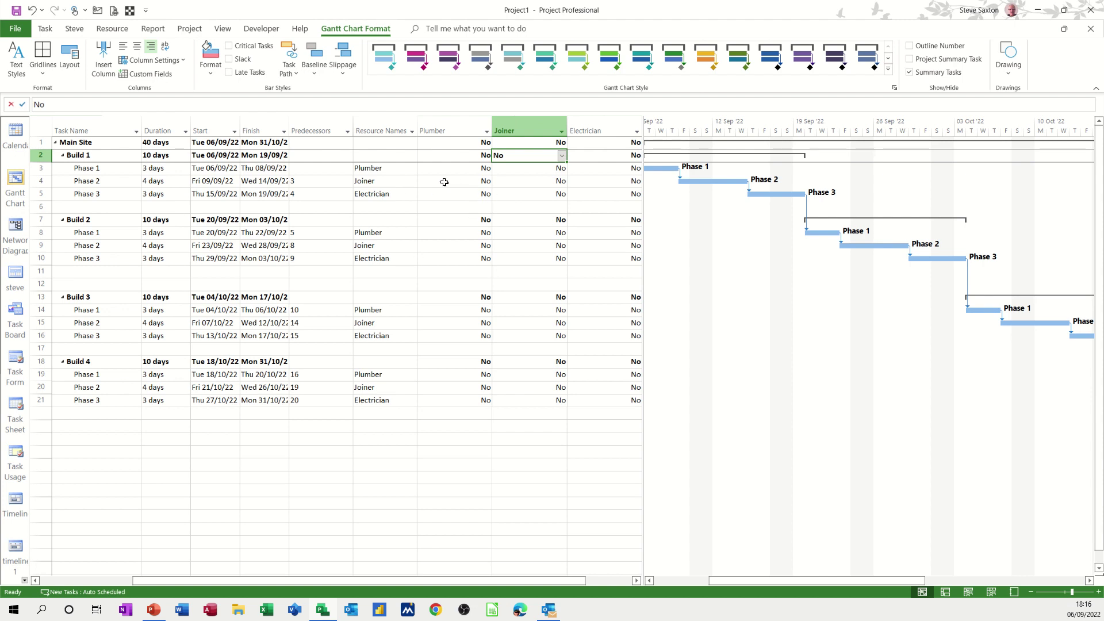
{"action": "left_click", "coordinate": [441, 171]}
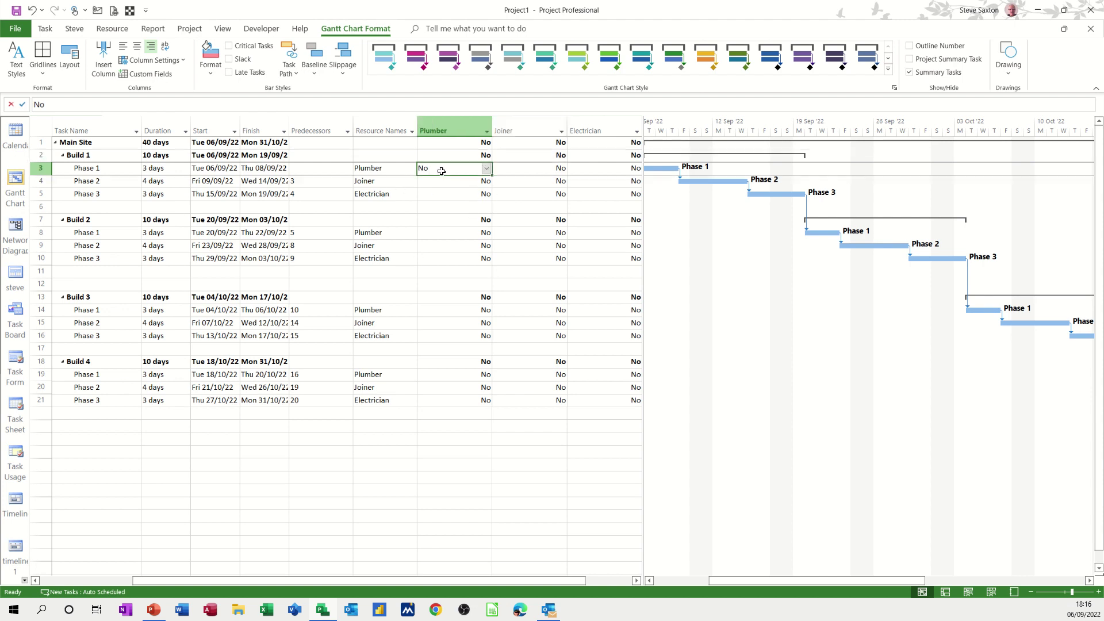
{"action": "left_click", "coordinate": [487, 169]}
{"action": "left_click", "coordinate": [460, 181]}
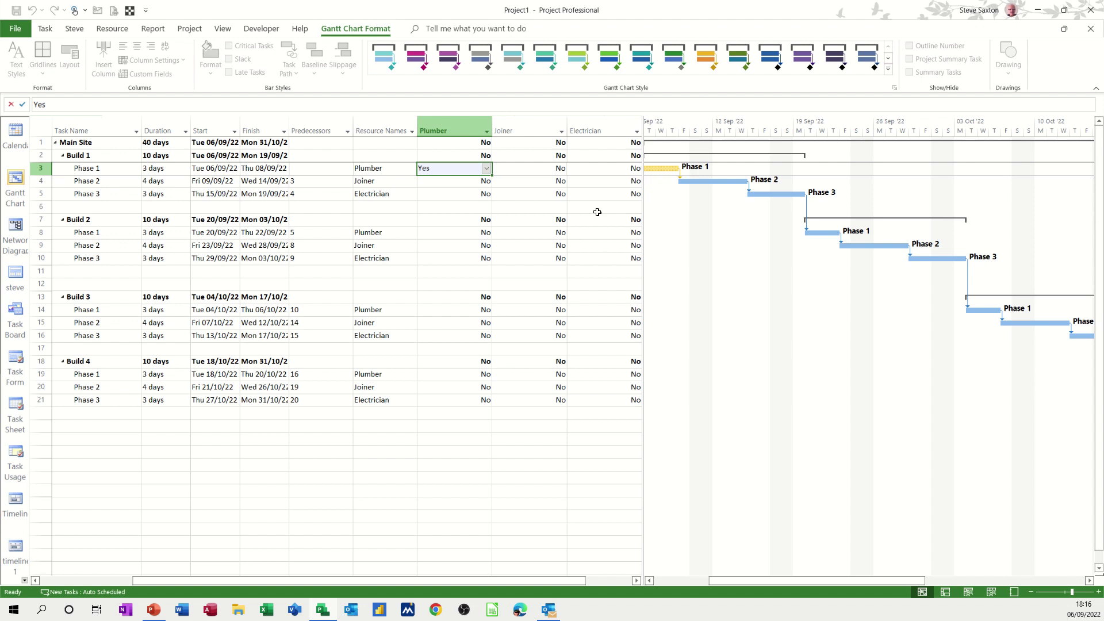
{"action": "left_click", "coordinate": [468, 182]}
{"action": "left_click", "coordinate": [485, 181]}
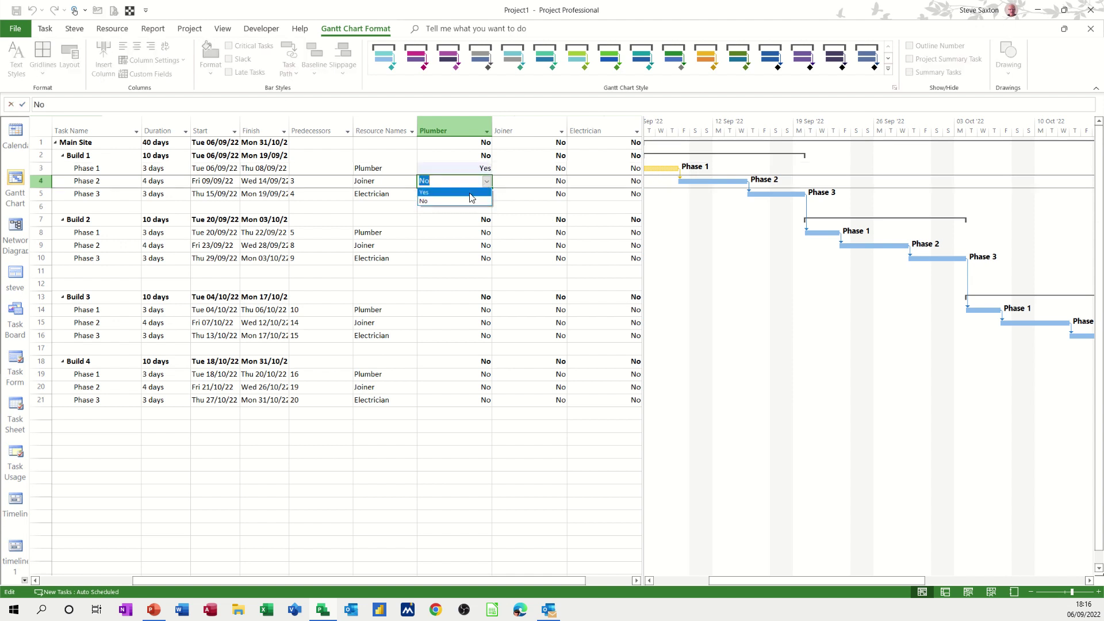
{"action": "left_click", "coordinate": [469, 200]}
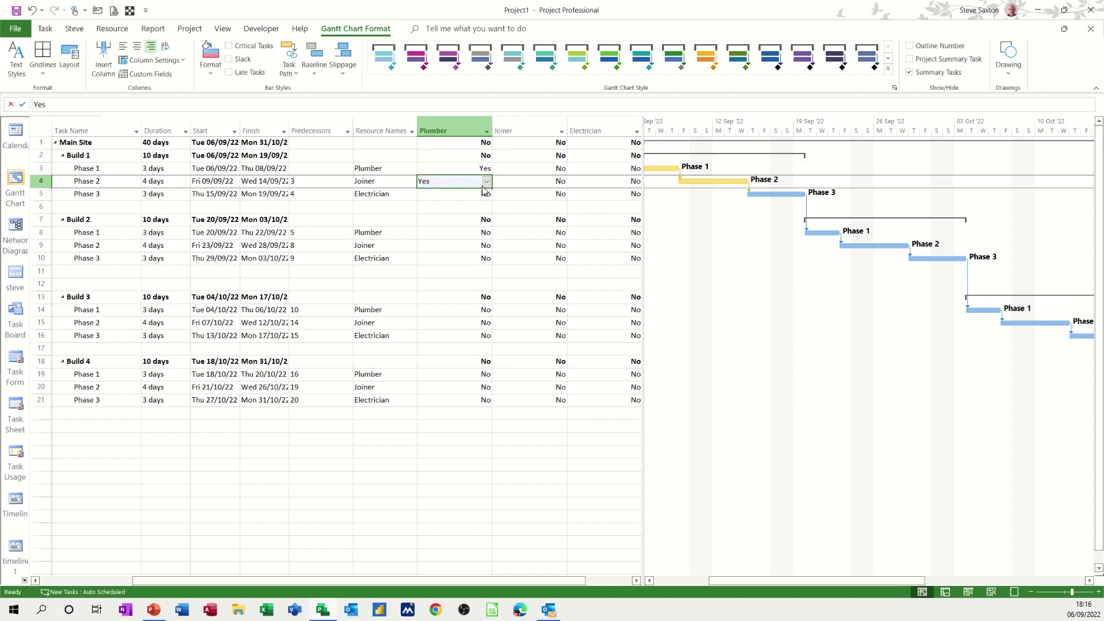
{"action": "left_click", "coordinate": [486, 181]}
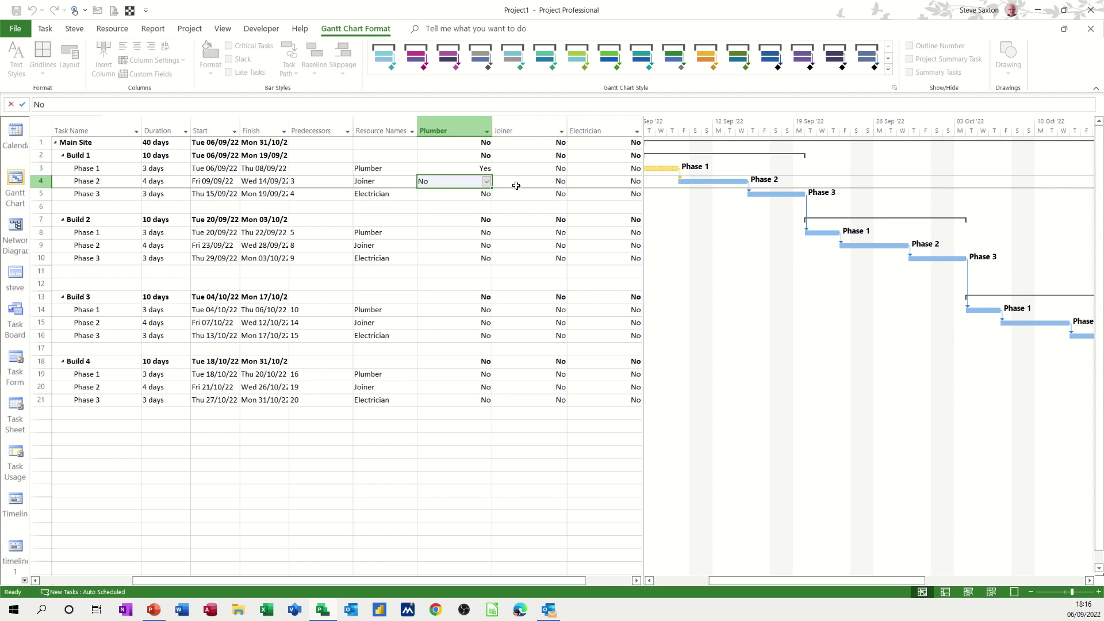
Set Joiner to Yes for Build 1 Phase 2 and Electrician to Yes for Phase 3.
{"action": "left_click", "coordinate": [546, 181]}
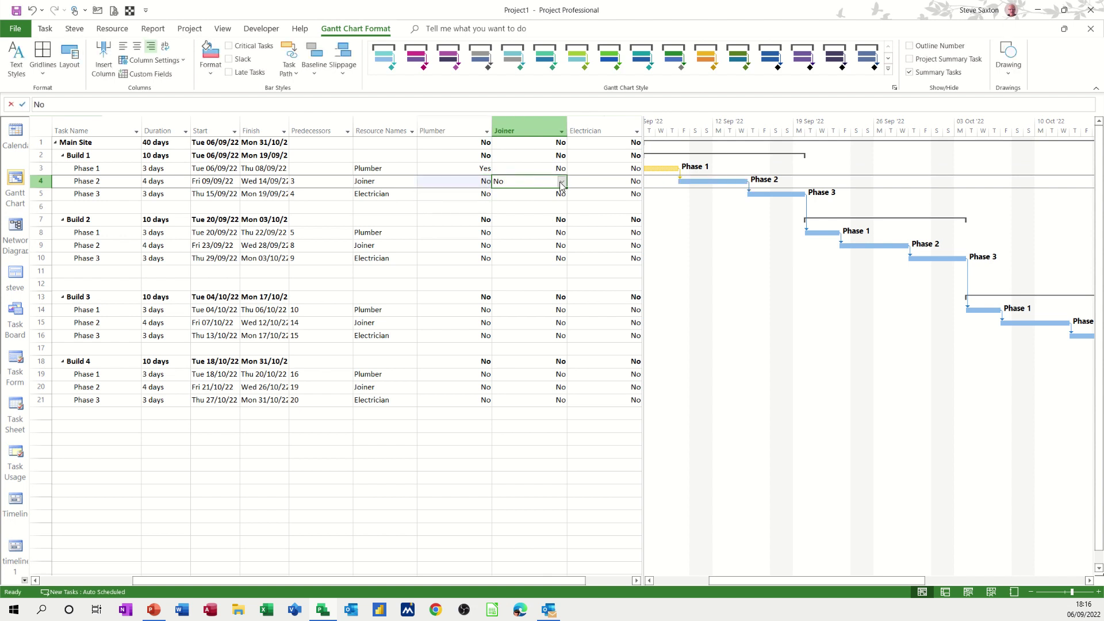
{"action": "left_click", "coordinate": [561, 181]}
{"action": "left_click", "coordinate": [536, 200]}
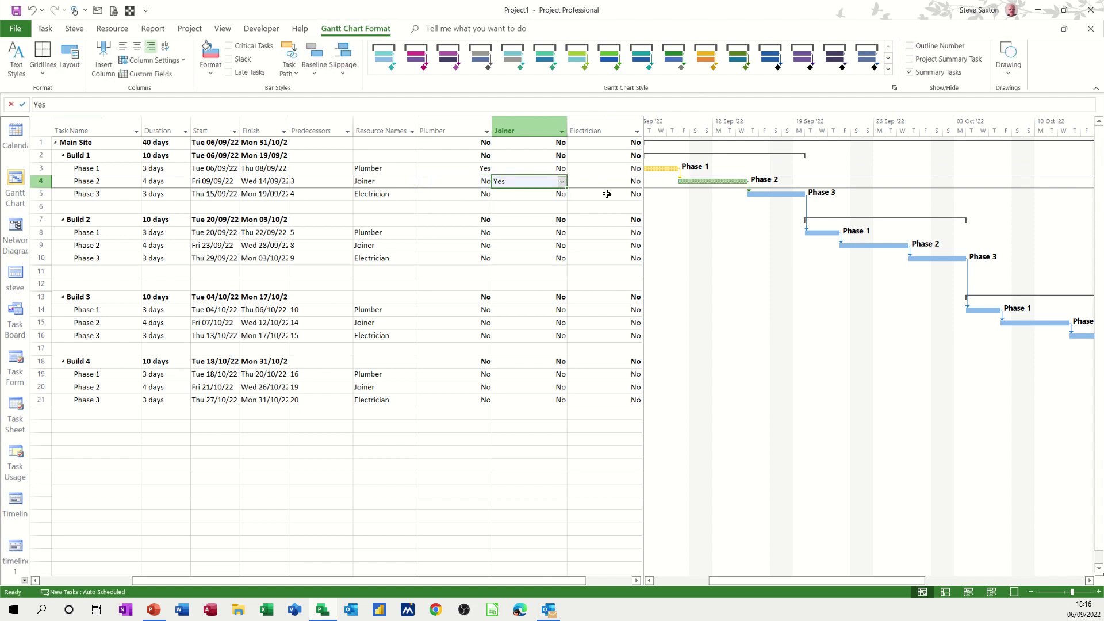
{"action": "left_click", "coordinate": [624, 195]}
{"action": "left_click", "coordinate": [637, 195]}
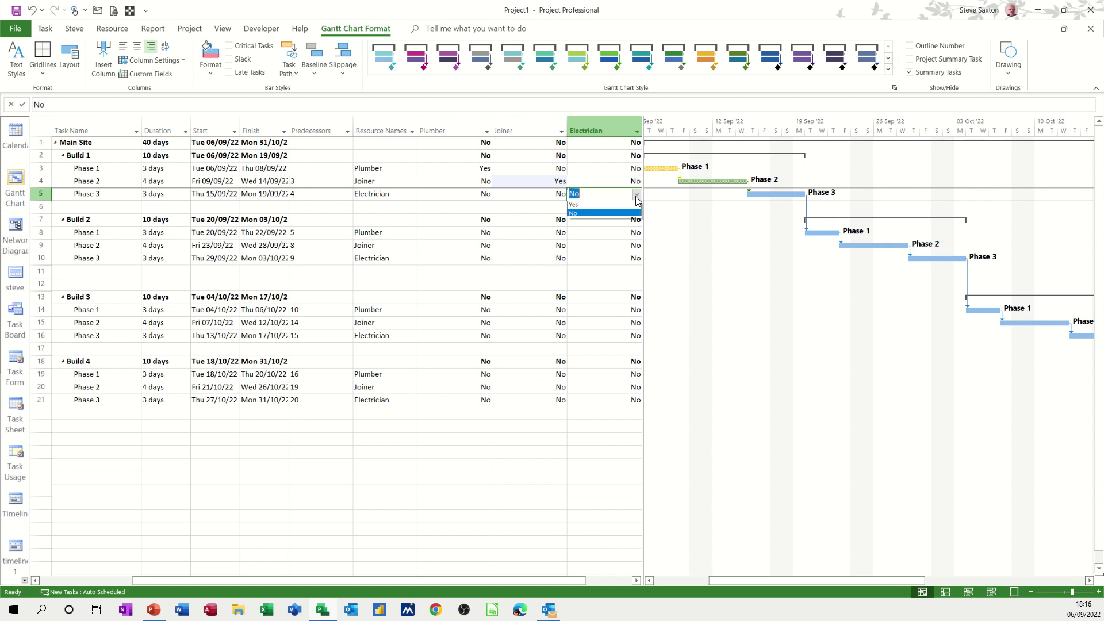
{"action": "left_click", "coordinate": [583, 203]}
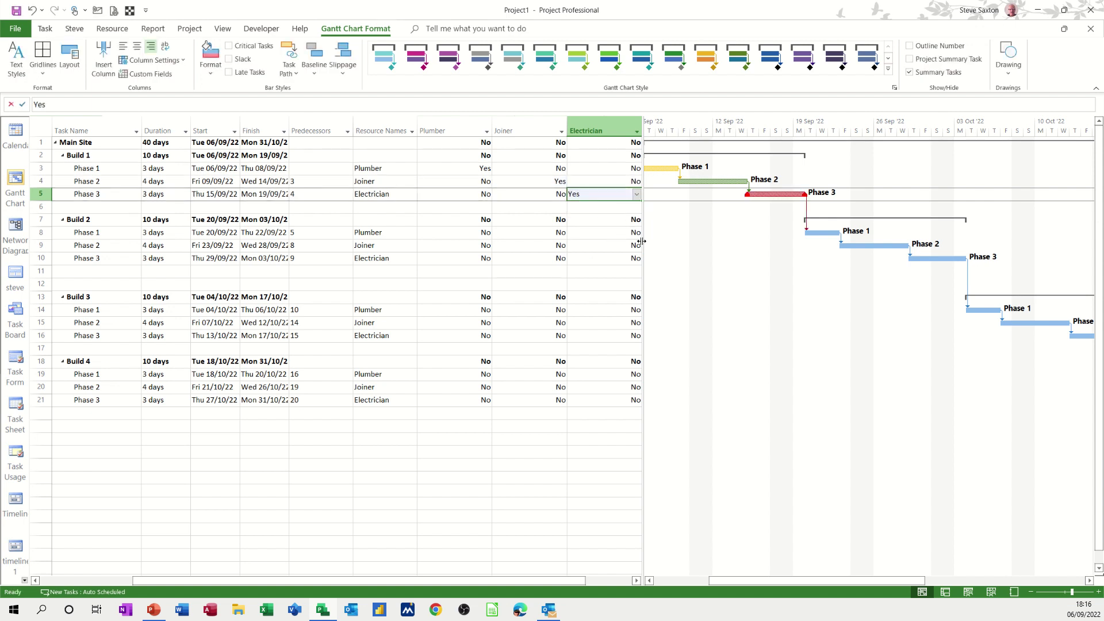
{"action": "left_click", "coordinate": [648, 581]}
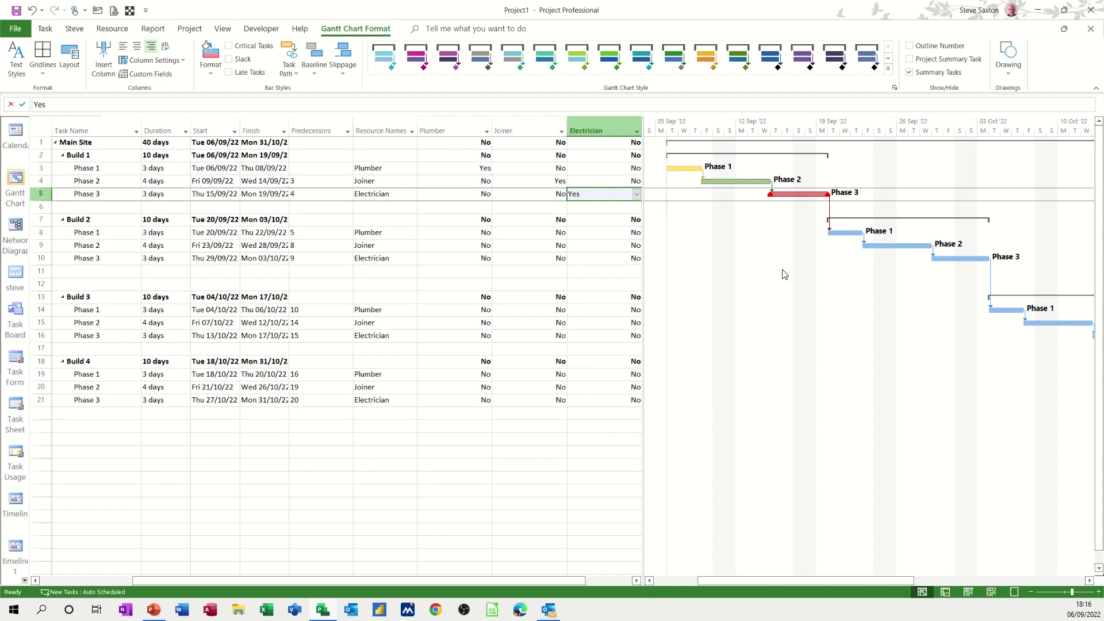
Flag Build 2's Phase 1 as Plumber, Phase 2 as Joiner and Phase 3 as Electrician.
{"action": "left_click", "coordinate": [480, 233]}
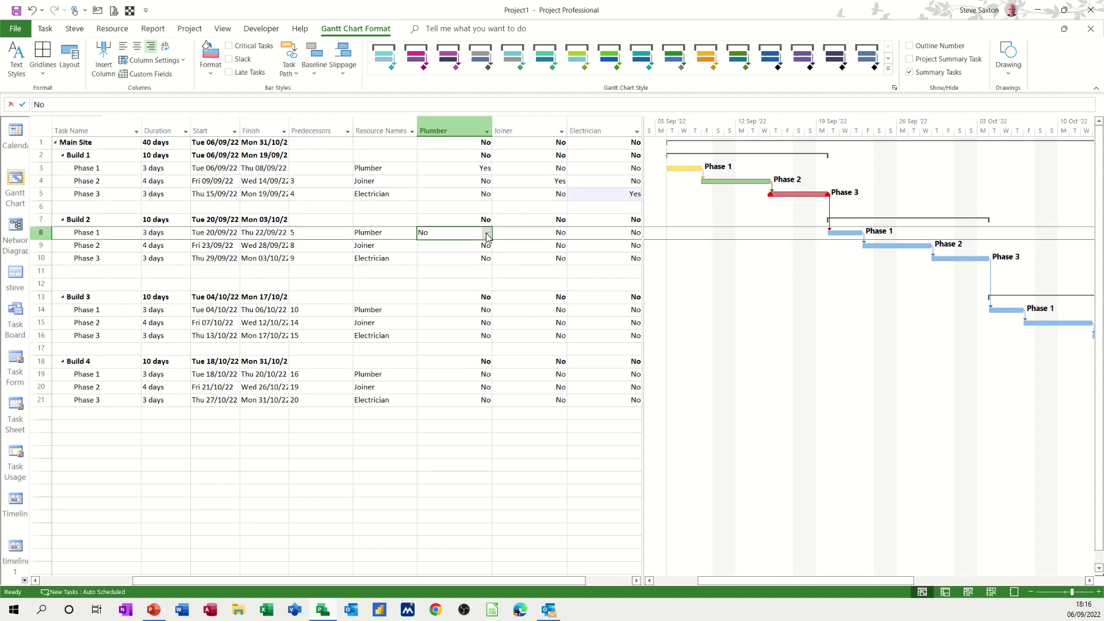
{"action": "left_click", "coordinate": [487, 233]}
{"action": "left_click", "coordinate": [460, 243]}
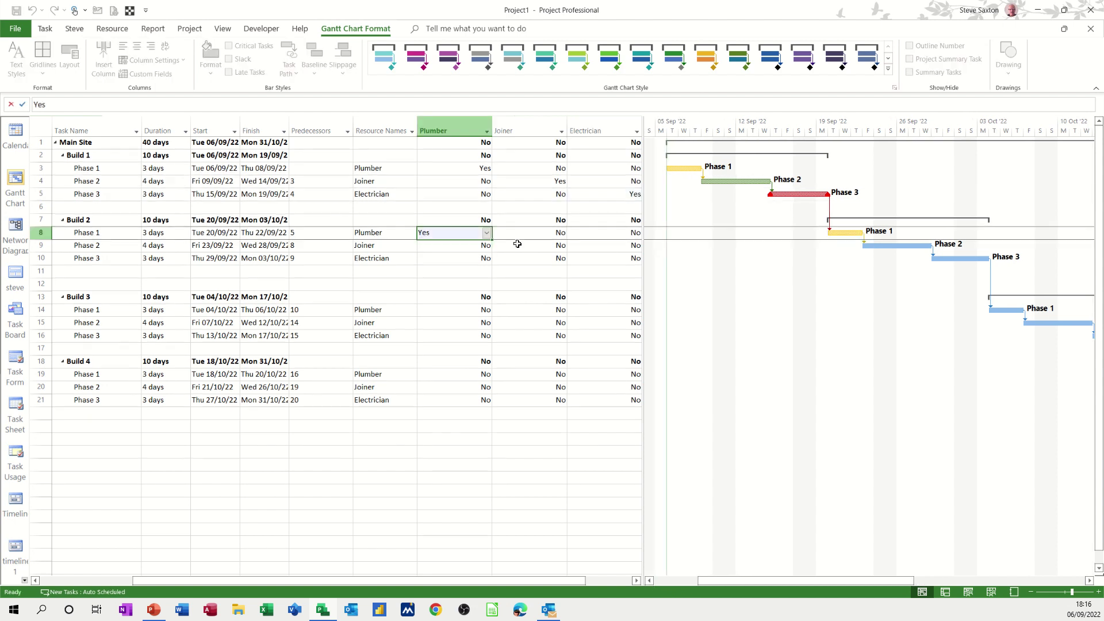
{"action": "left_click", "coordinate": [557, 246]}
{"action": "left_click", "coordinate": [562, 246]}
{"action": "left_click", "coordinate": [543, 257]}
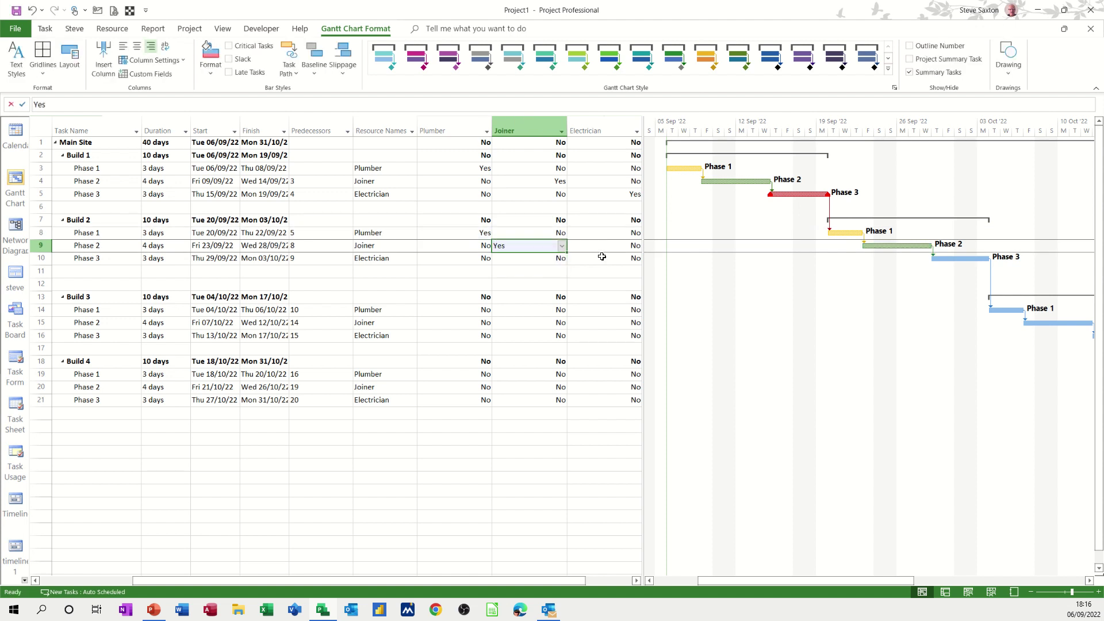
{"action": "left_click", "coordinate": [616, 258]}
{"action": "left_click", "coordinate": [637, 263]}
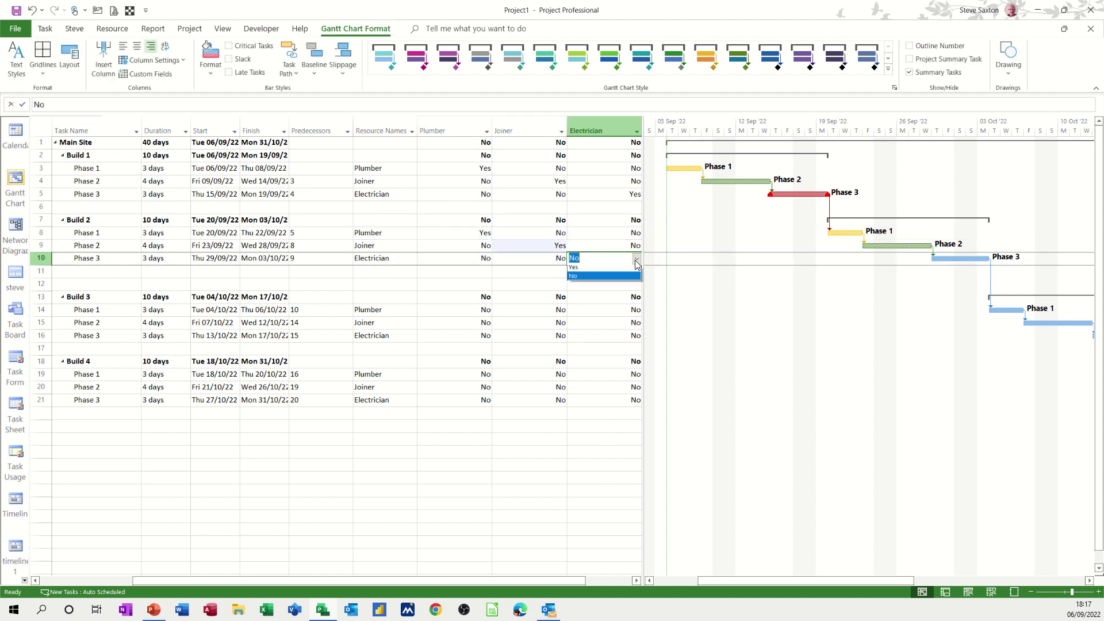
{"action": "left_click", "coordinate": [621, 268]}
Flag Build 3's Phase 1 as Plumber, Phase 2 as Joiner and Phase 3 as Electrician.
{"action": "left_click", "coordinate": [483, 309]}
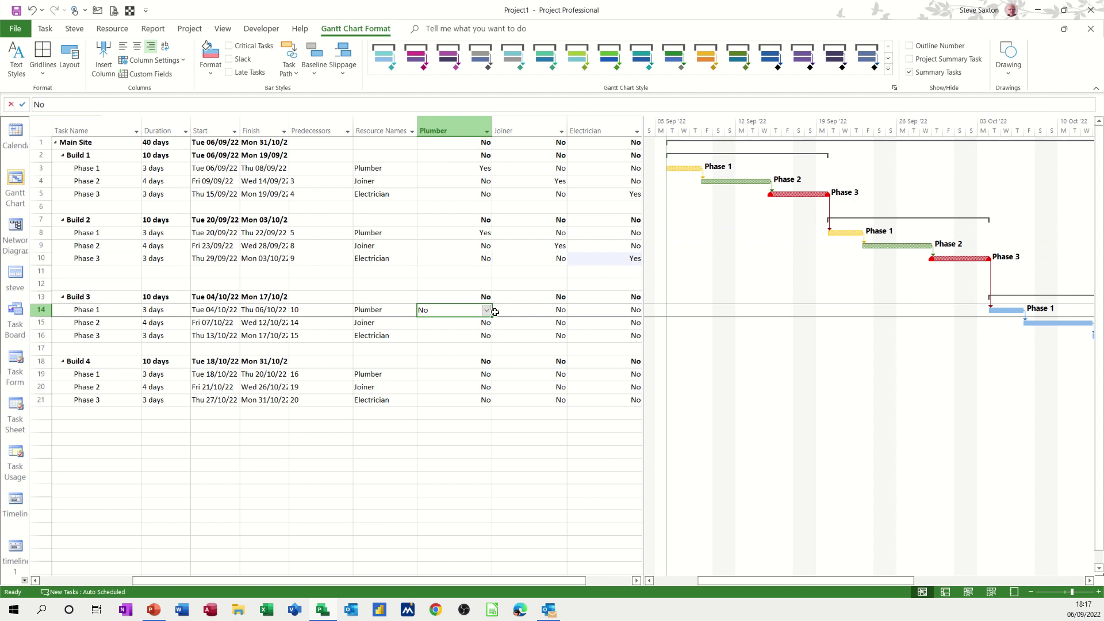
{"action": "left_click", "coordinate": [487, 312]}
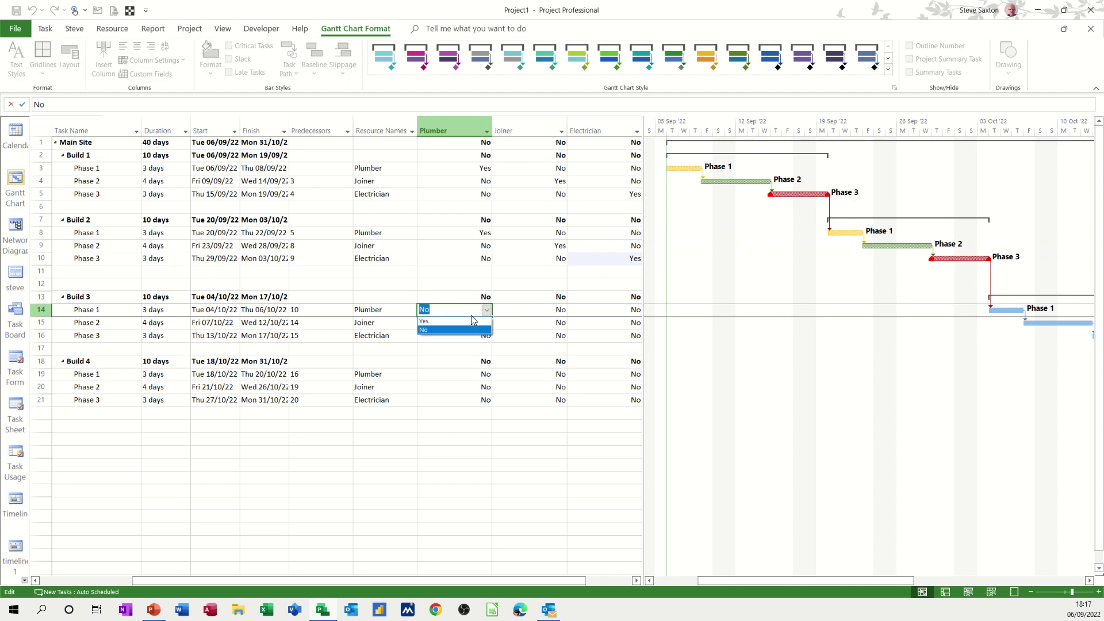
{"action": "left_click", "coordinate": [471, 321]}
{"action": "left_click", "coordinate": [561, 327]}
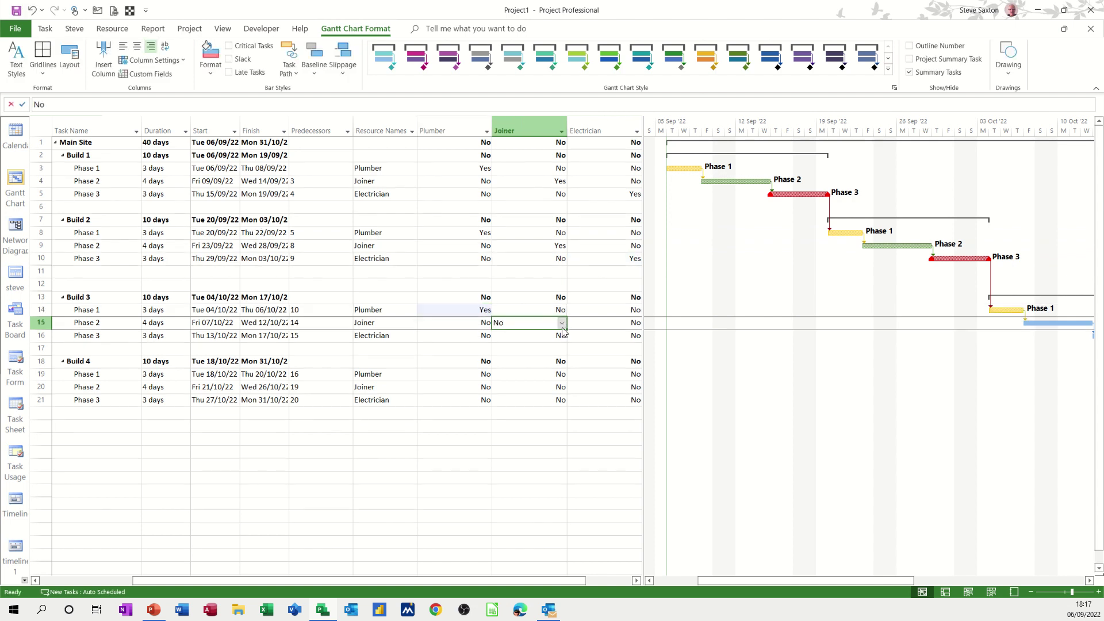
{"action": "left_click", "coordinate": [562, 325]}
{"action": "left_click", "coordinate": [532, 334]}
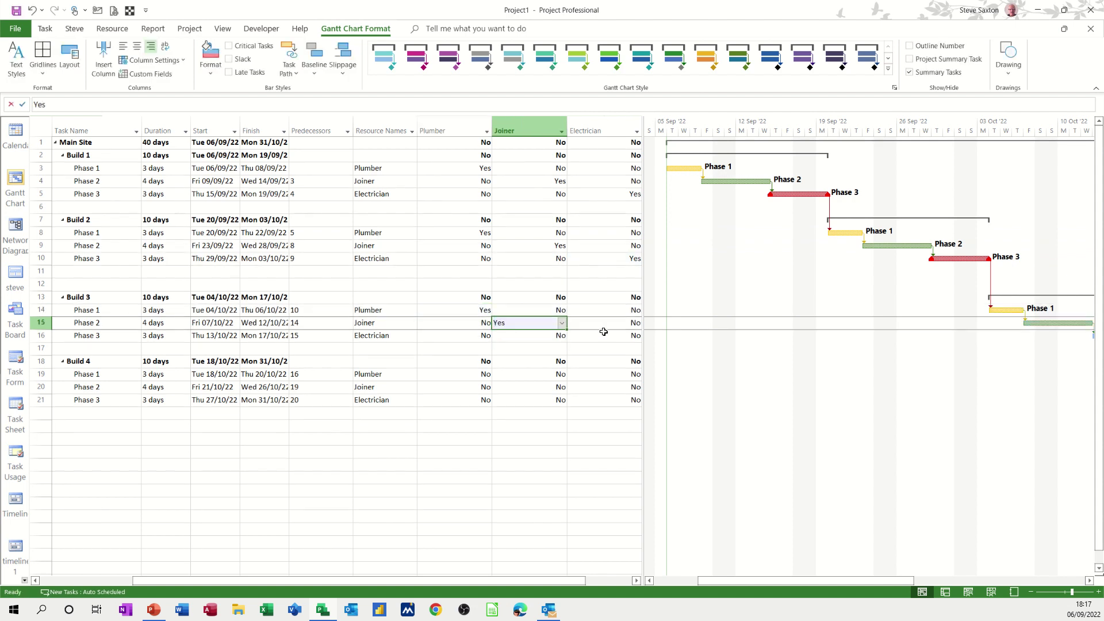
{"action": "left_click", "coordinate": [604, 333]}
{"action": "left_click", "coordinate": [604, 334]}
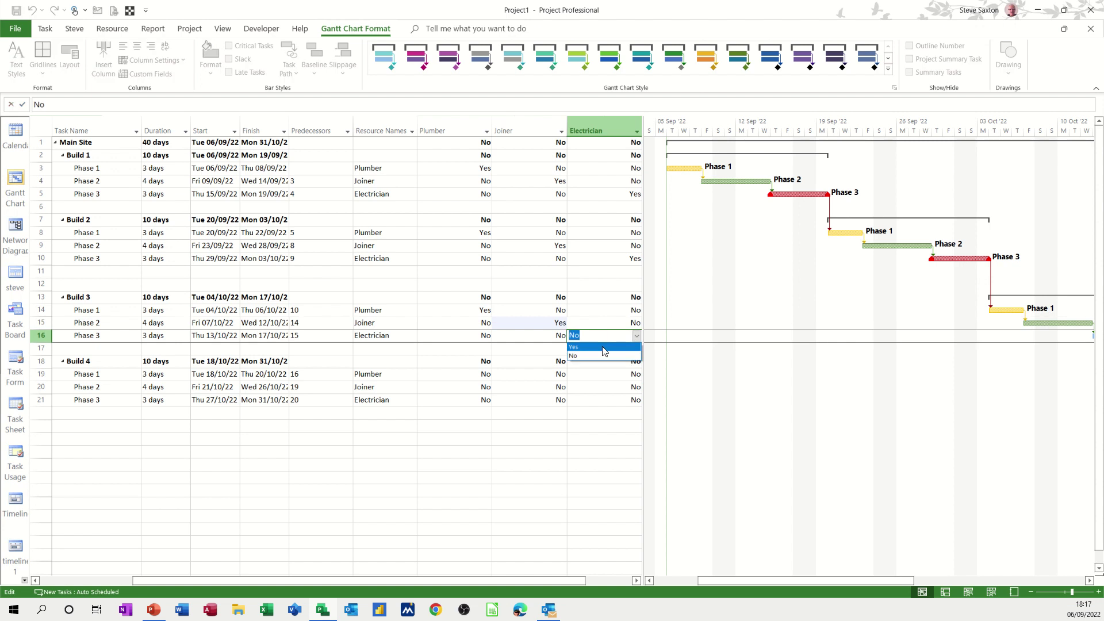
{"action": "left_click", "coordinate": [612, 345]}
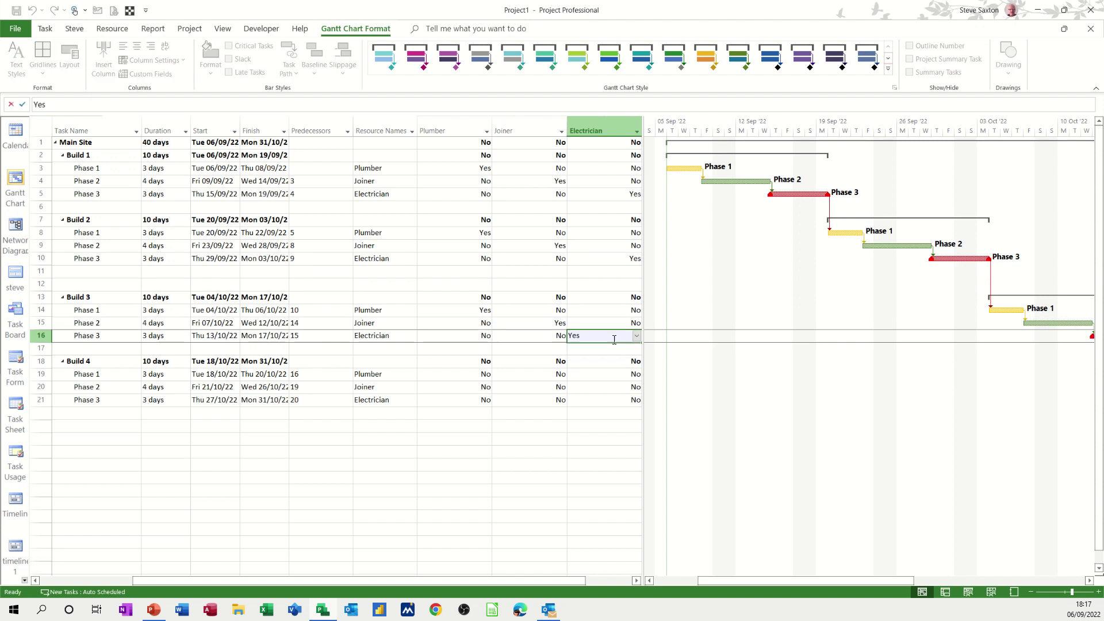
Flag Build 4's Phase 1 as Plumber, Phase 2 as Joiner and Phase 3 as Electrician.
{"action": "left_click", "coordinate": [460, 375]}
{"action": "left_click", "coordinate": [486, 374]}
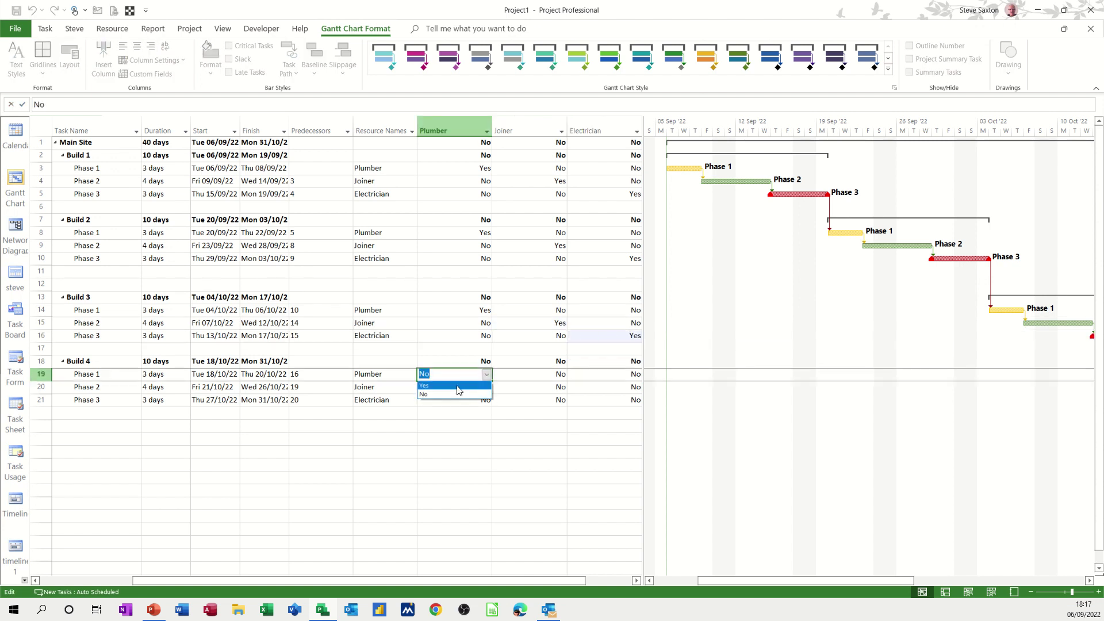
{"action": "left_click", "coordinate": [459, 384]}
{"action": "left_click", "coordinate": [523, 386]}
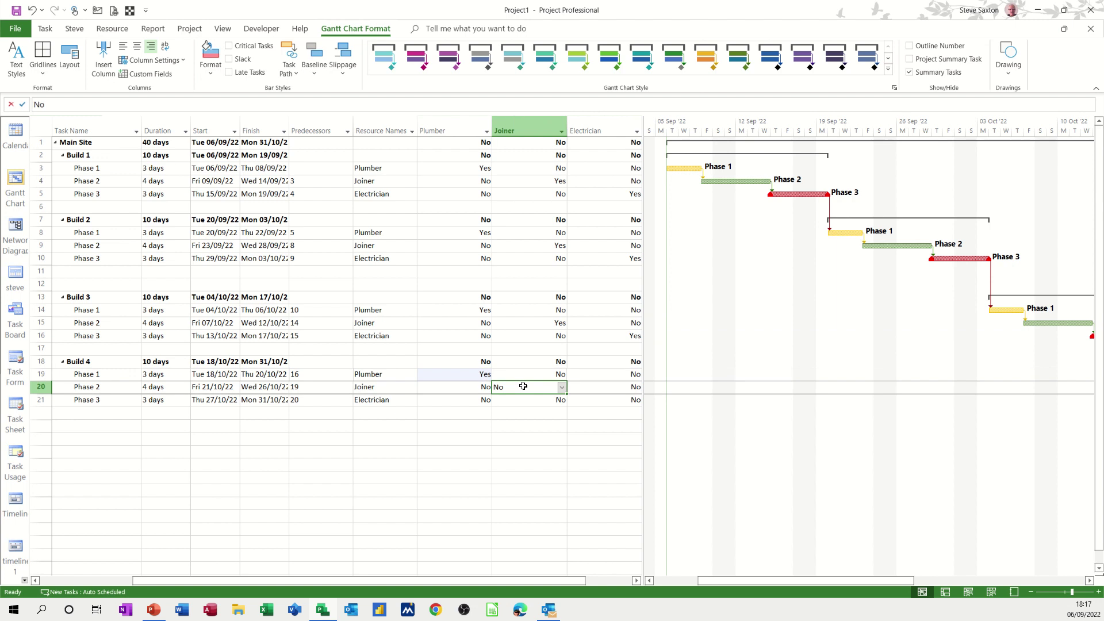
{"action": "left_click", "coordinate": [562, 391]}
{"action": "left_click", "coordinate": [518, 397]}
{"action": "left_click", "coordinate": [603, 400]}
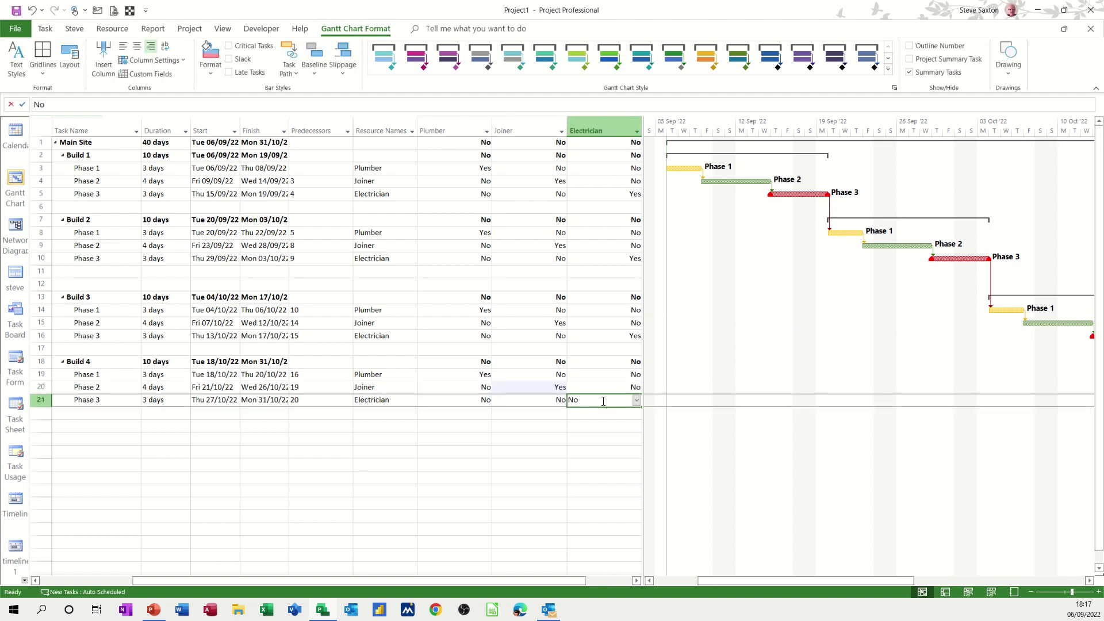
{"action": "left_click", "coordinate": [603, 401]}
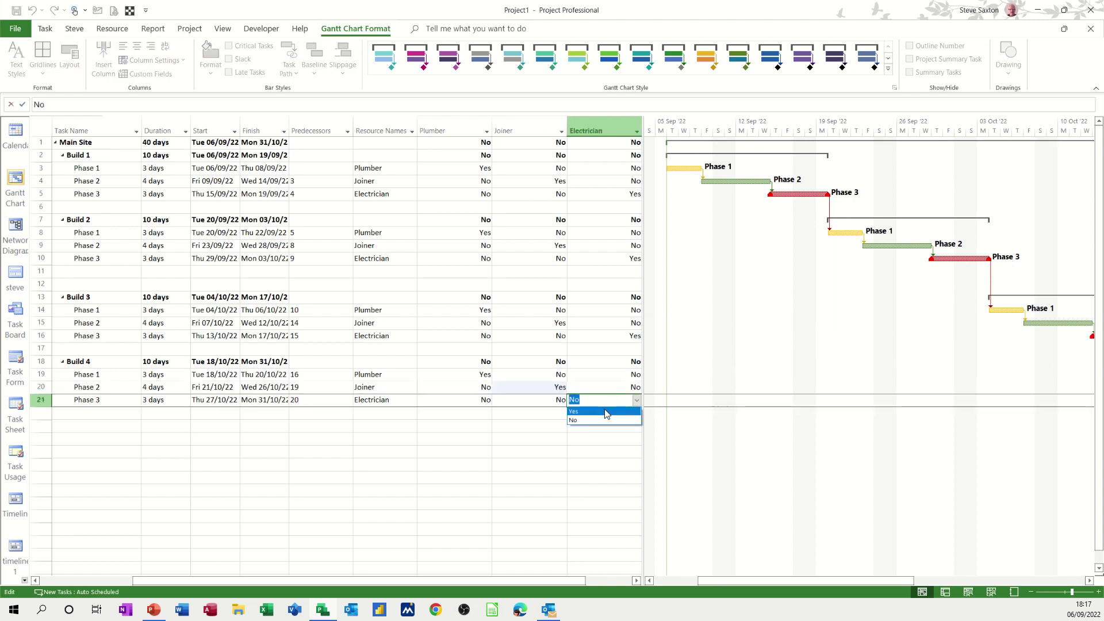
{"action": "left_click", "coordinate": [605, 412]}
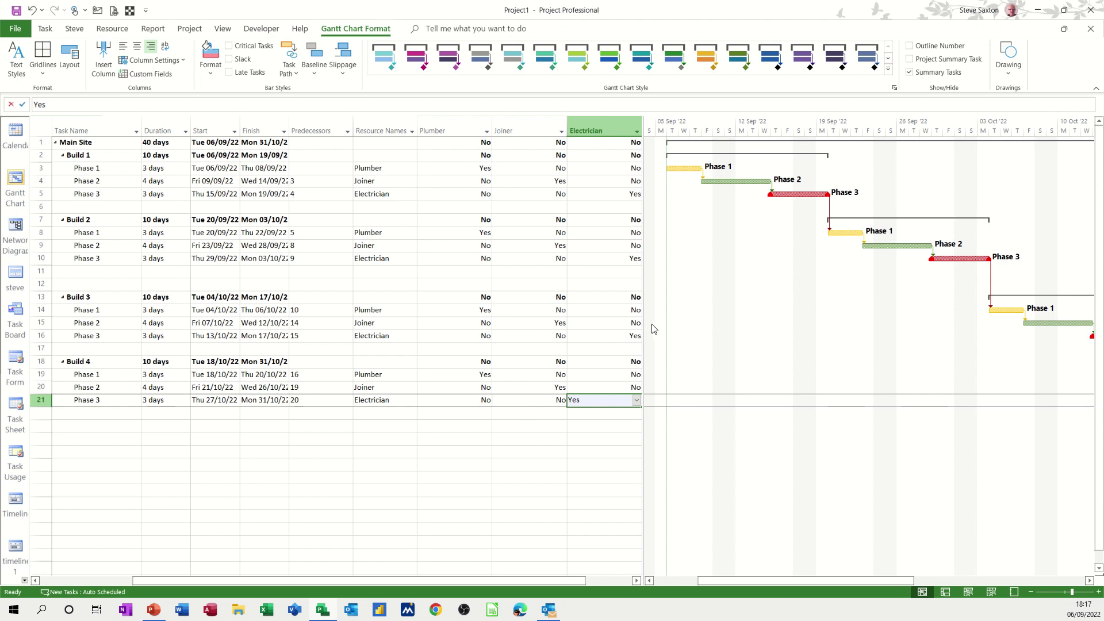
{"action": "left_click_drag", "start_coordinate": [644, 324], "coordinate": [361, 282]}
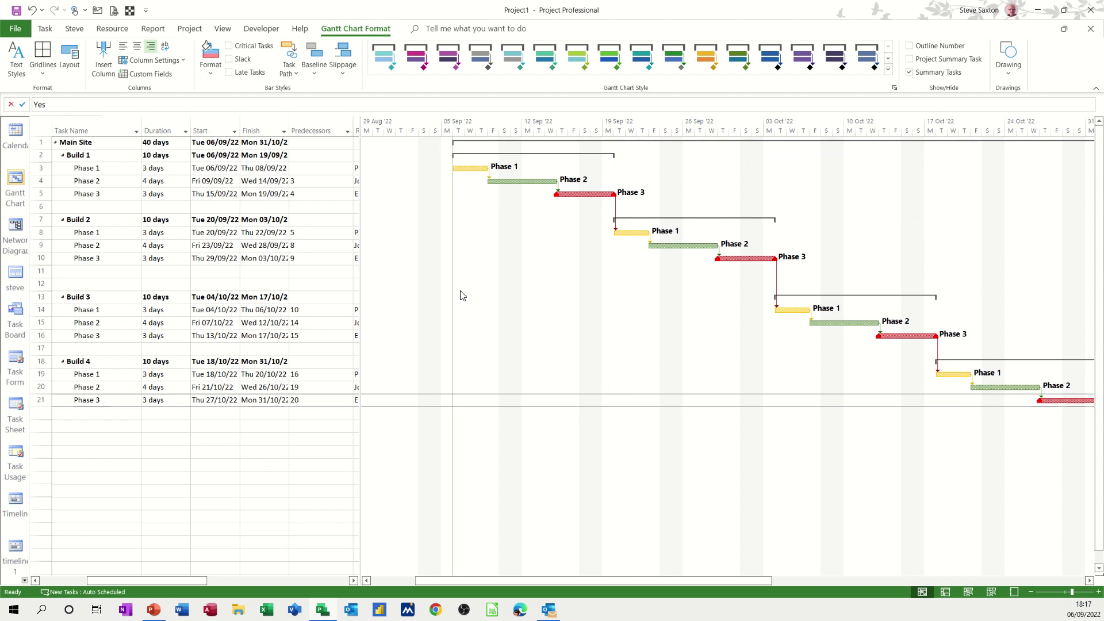
{"action": "left_click_drag", "start_coordinate": [357, 312], "coordinate": [228, 301]}
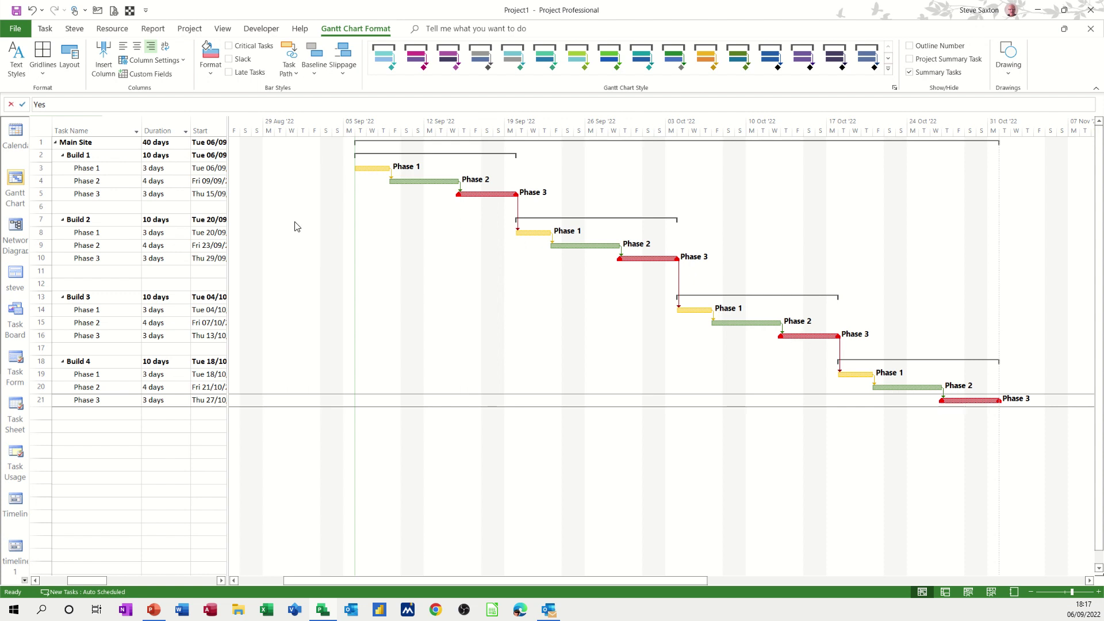
{"action": "left_click_drag", "start_coordinate": [227, 209], "coordinate": [661, 233]}
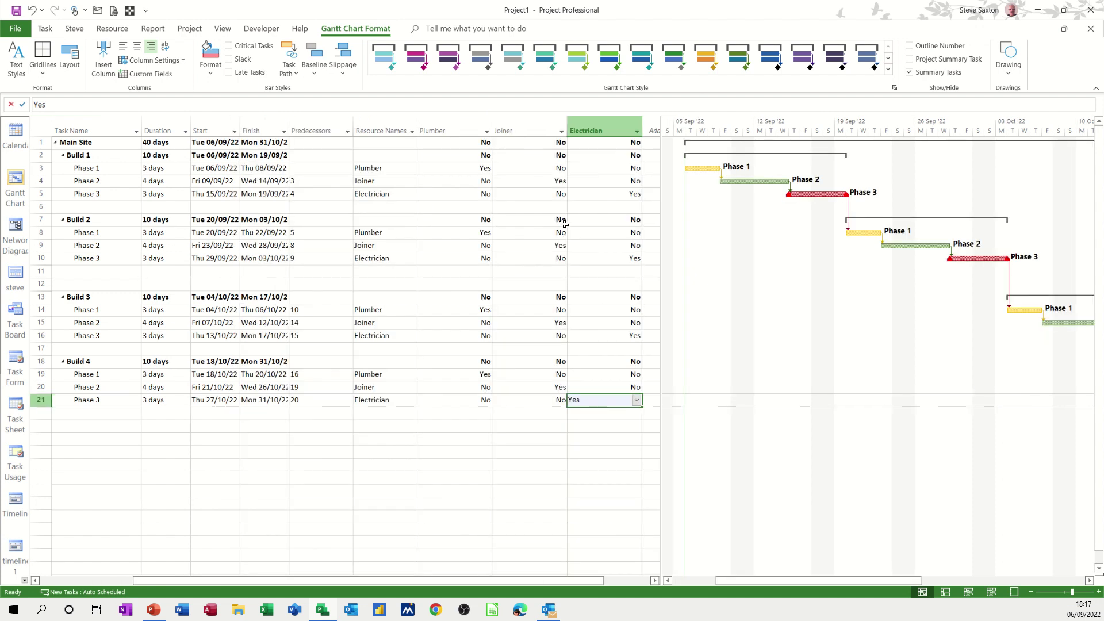
Save the fields as a new table called 'Flags' and switch back to the Entry table.
{"action": "left_click", "coordinate": [226, 36]}
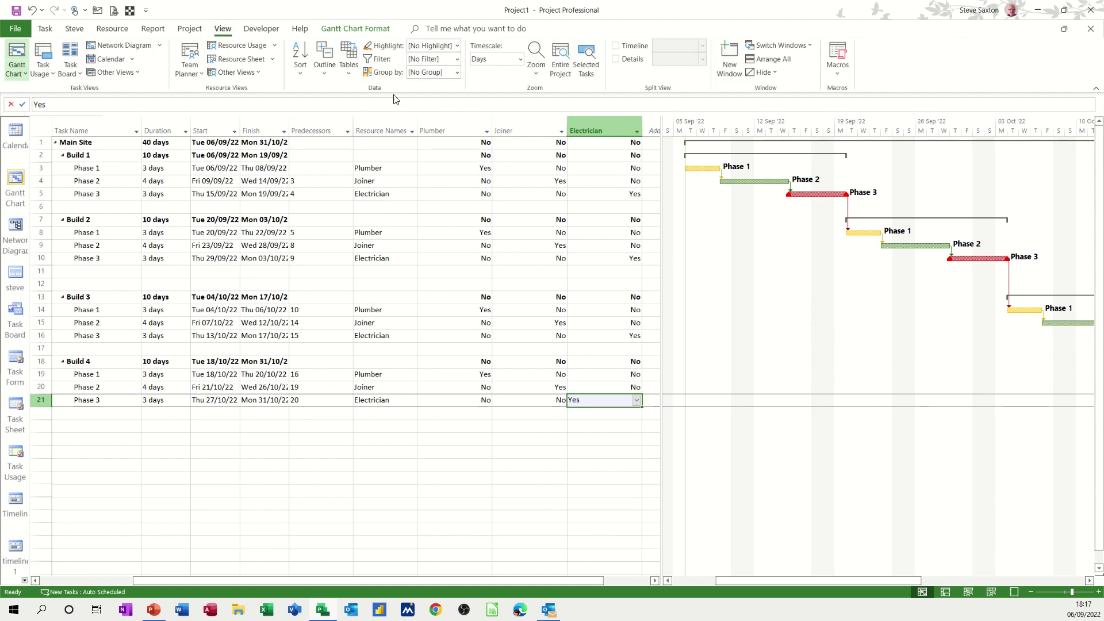
{"action": "left_click", "coordinate": [348, 57]}
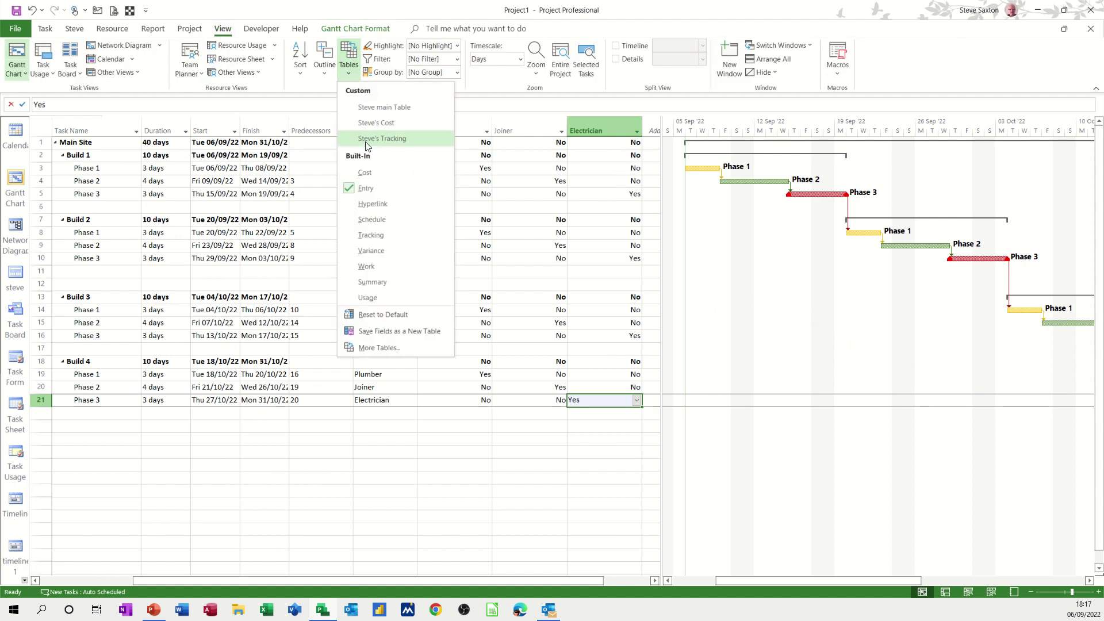
{"action": "left_click", "coordinate": [395, 331]}
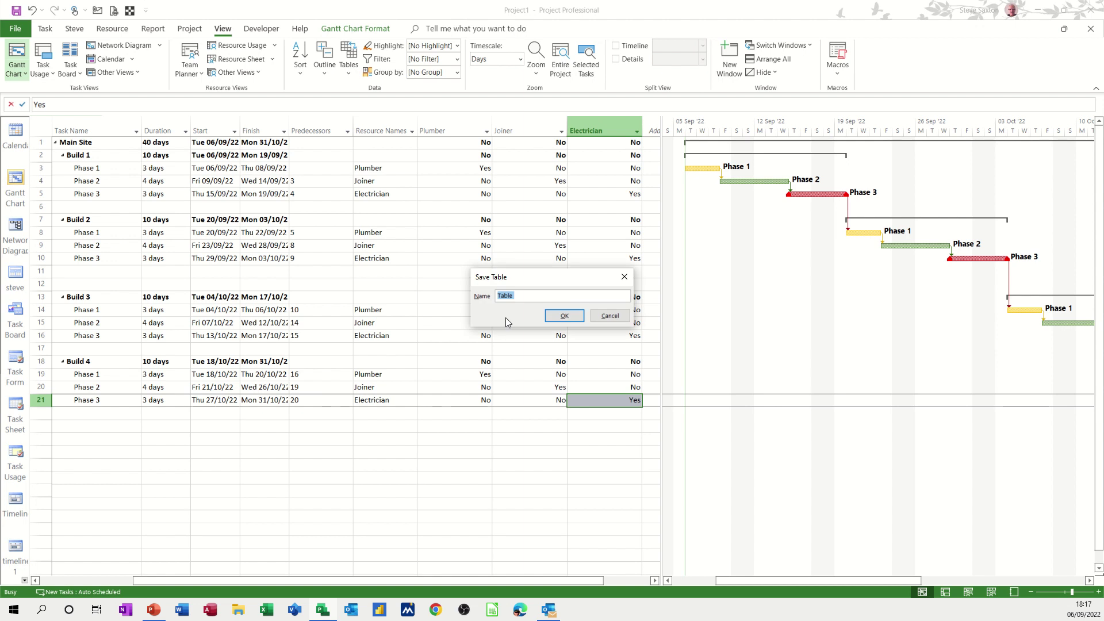
{"action": "type", "text": "Flags"}
{"action": "left_click", "coordinate": [563, 316]}
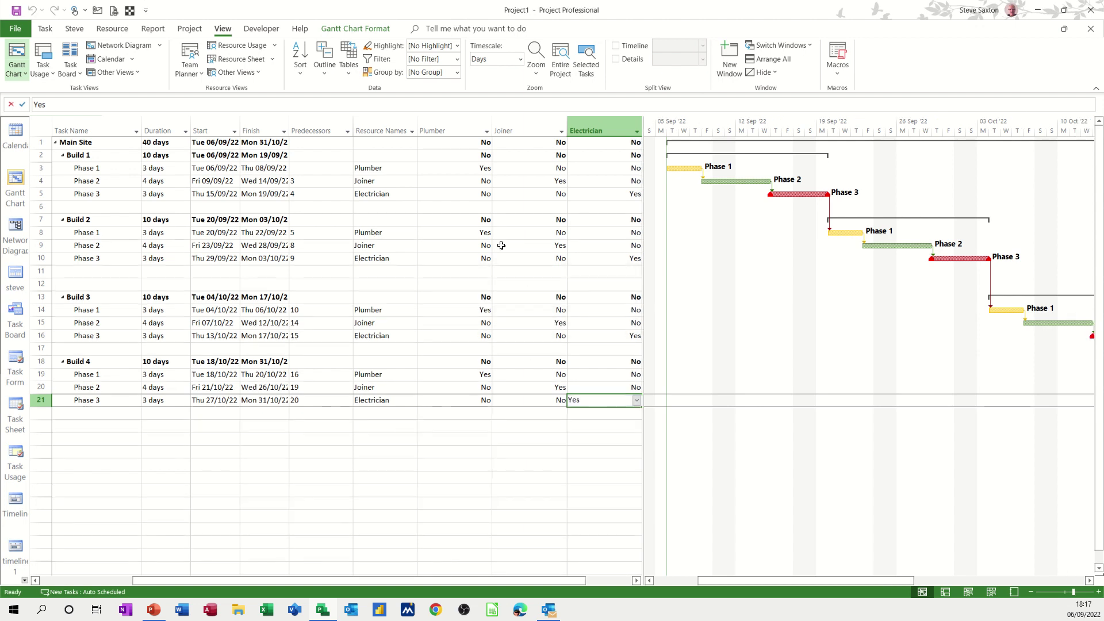
{"action": "left_click", "coordinate": [352, 67]}
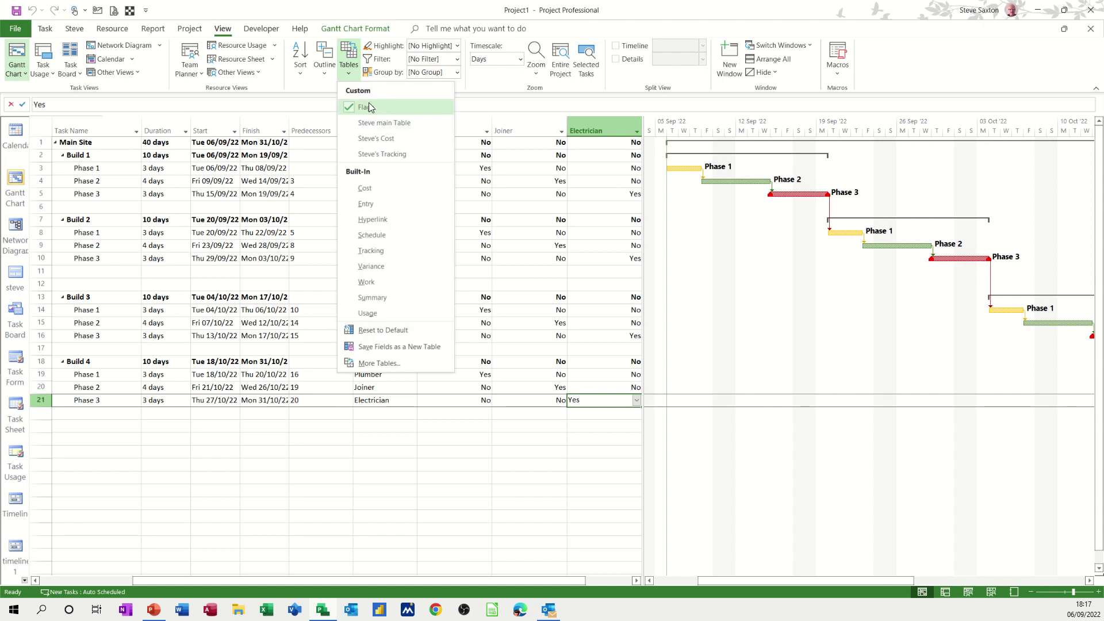
{"action": "left_click", "coordinate": [366, 206]}
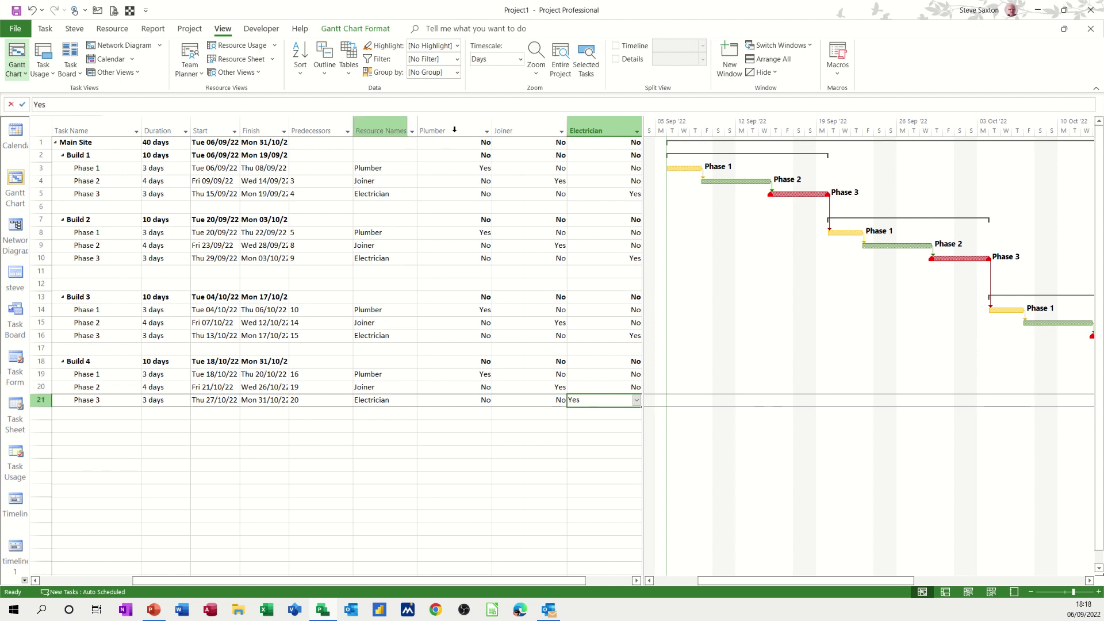
Delete the Plumber, Joiner and Electrician columns from Entry, then display the Flags table.
{"action": "left_click_drag", "start_coordinate": [454, 130], "coordinate": [567, 126]}
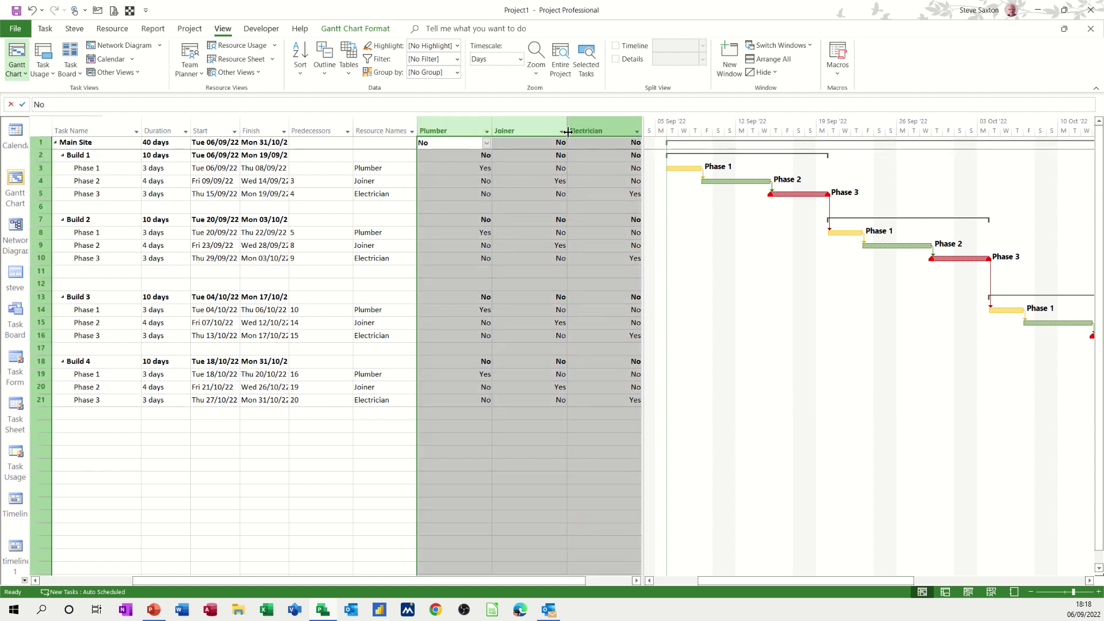
{"action": "key", "text": "Delete"}
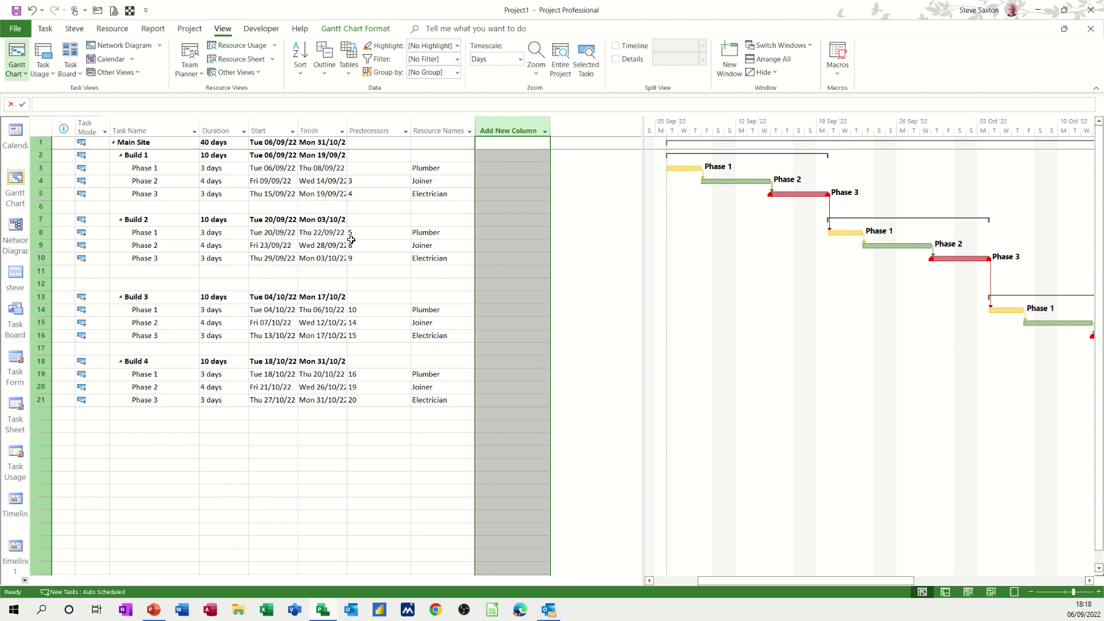
{"action": "left_click", "coordinate": [313, 233]}
{"action": "left_click", "coordinate": [371, 61]}
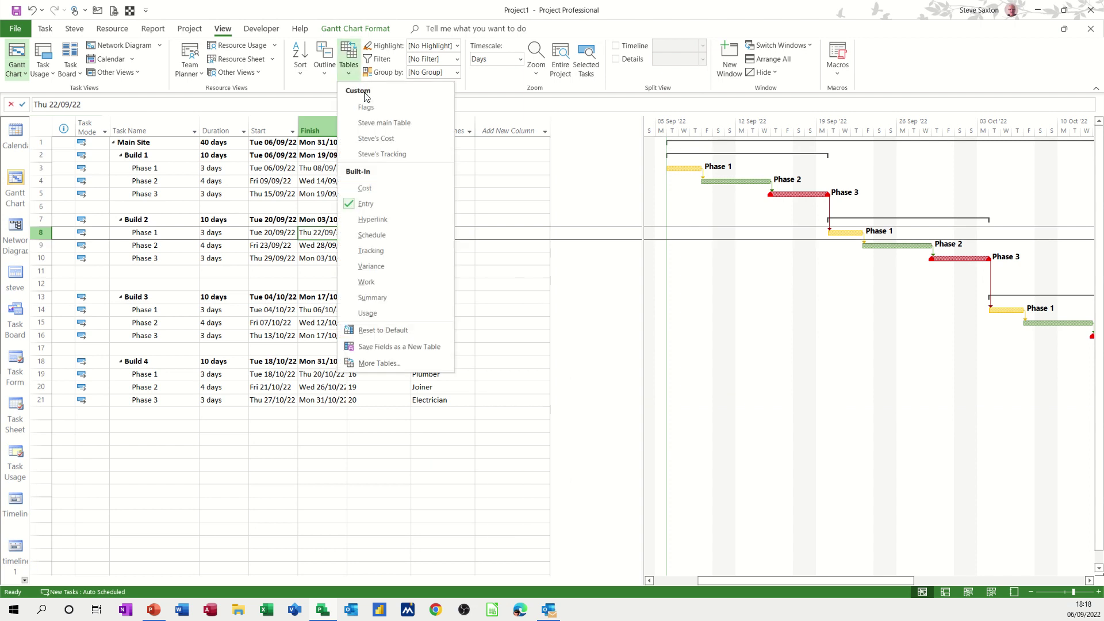
{"action": "left_click", "coordinate": [371, 107]}
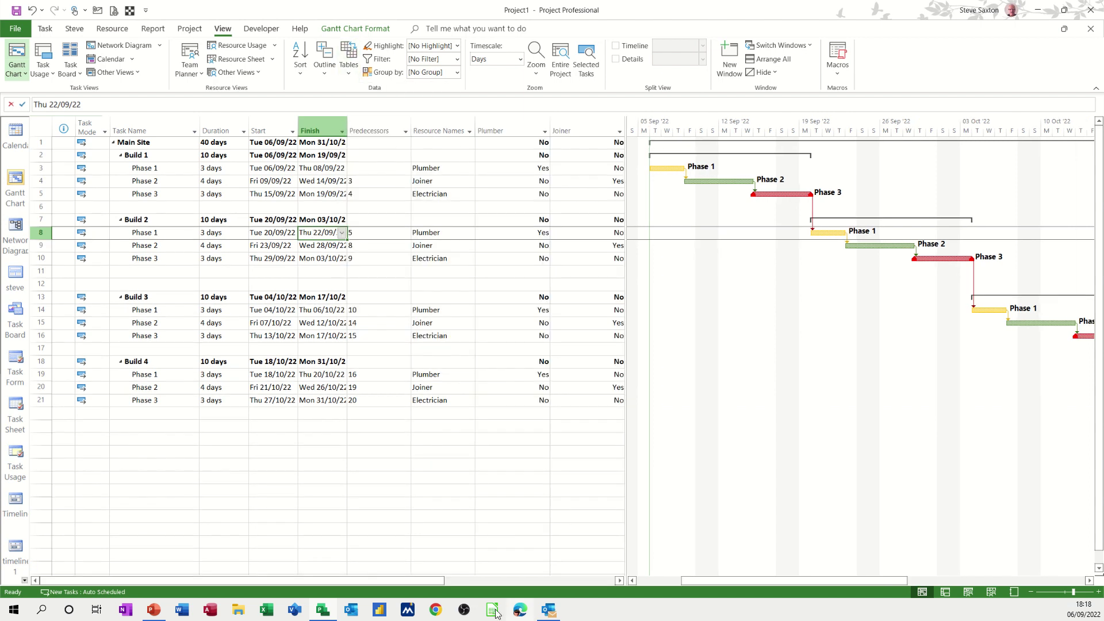
Autofit the Plumber, Joiner, Electrician and Task Name columns and move the chart divider left.
{"action": "left_click_drag", "start_coordinate": [423, 581], "coordinate": [551, 580]}
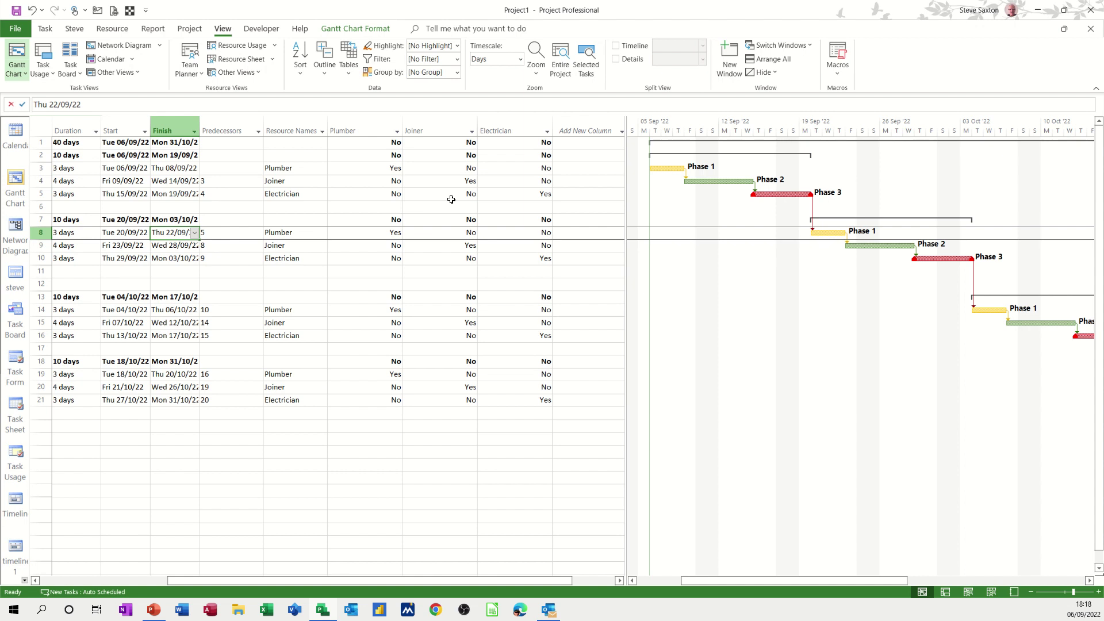
{"action": "double_click", "coordinate": [402, 130]}
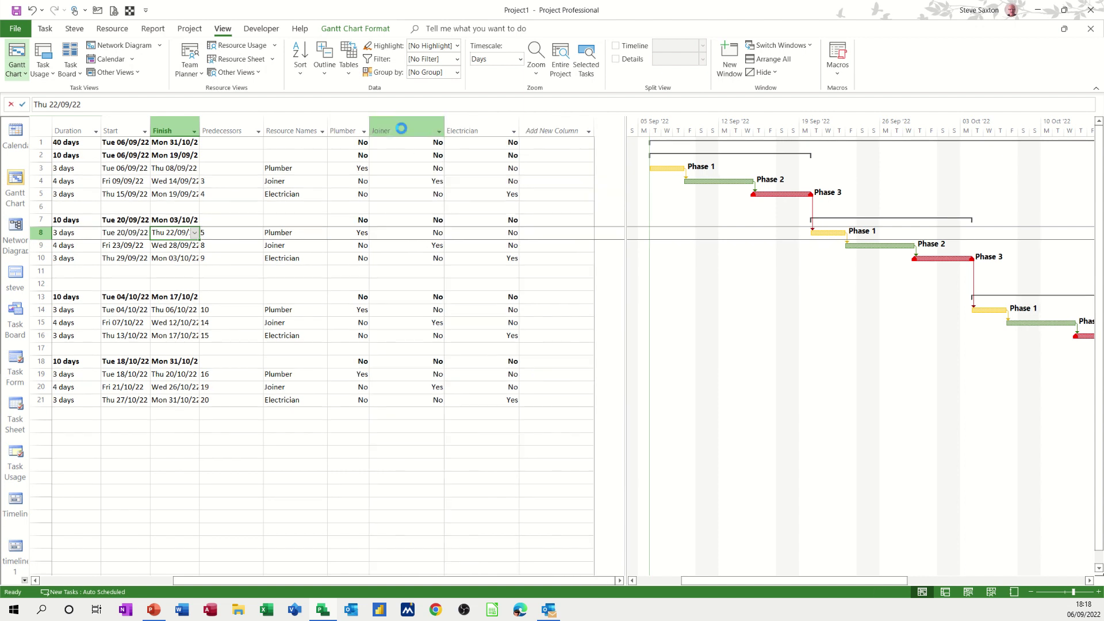
{"action": "double_click", "coordinate": [444, 126]}
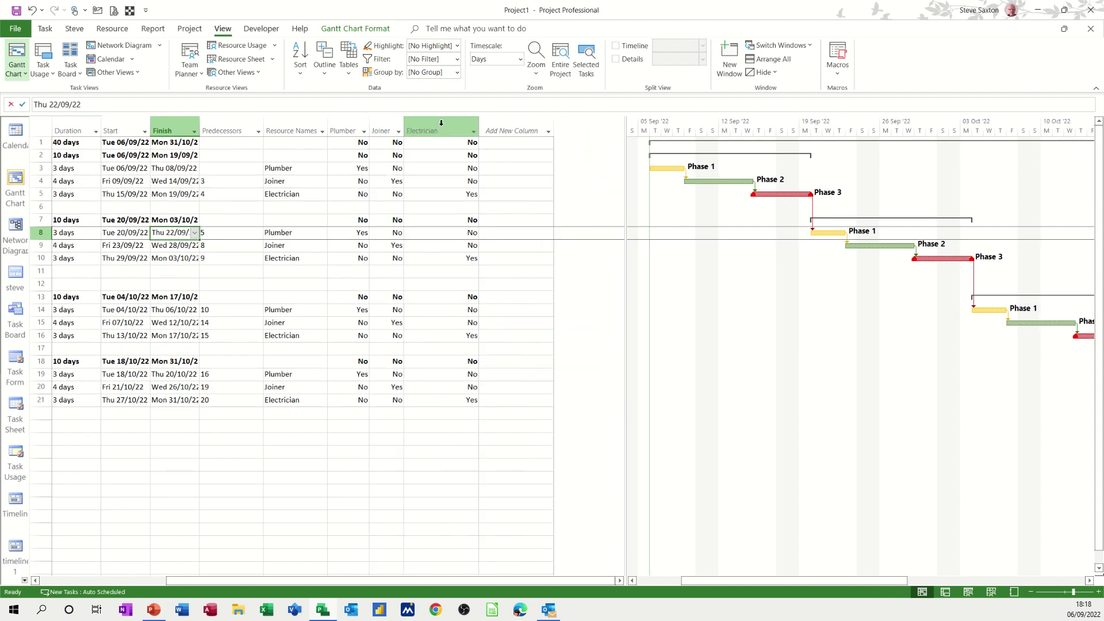
{"action": "double_click", "coordinate": [478, 124]}
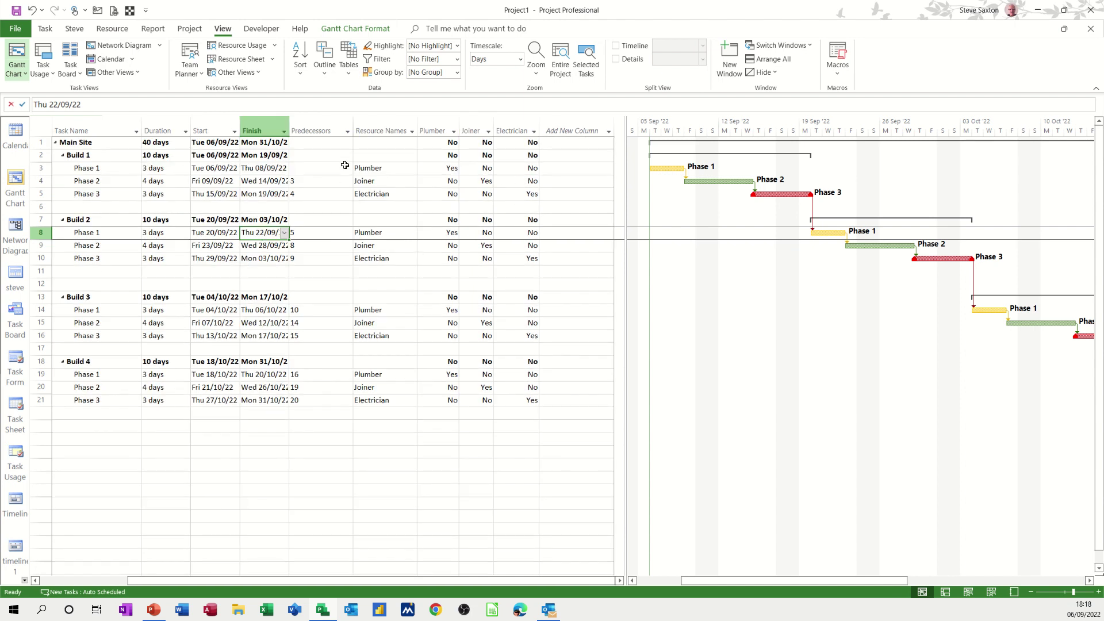
{"action": "double_click", "coordinate": [144, 131]}
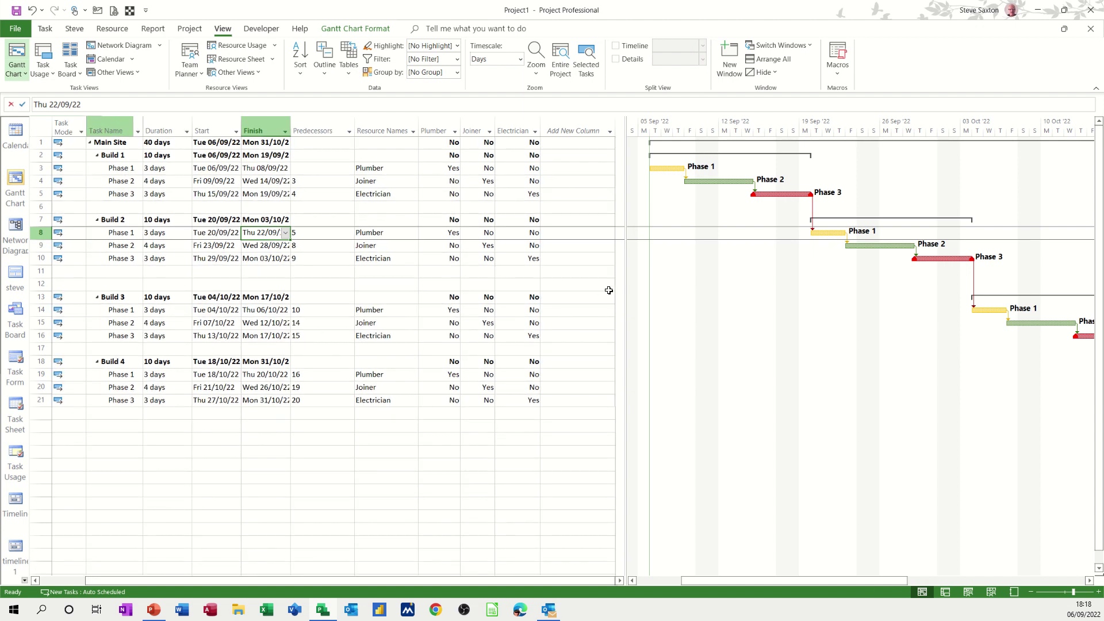
{"action": "left_click_drag", "start_coordinate": [626, 291], "coordinate": [538, 291]}
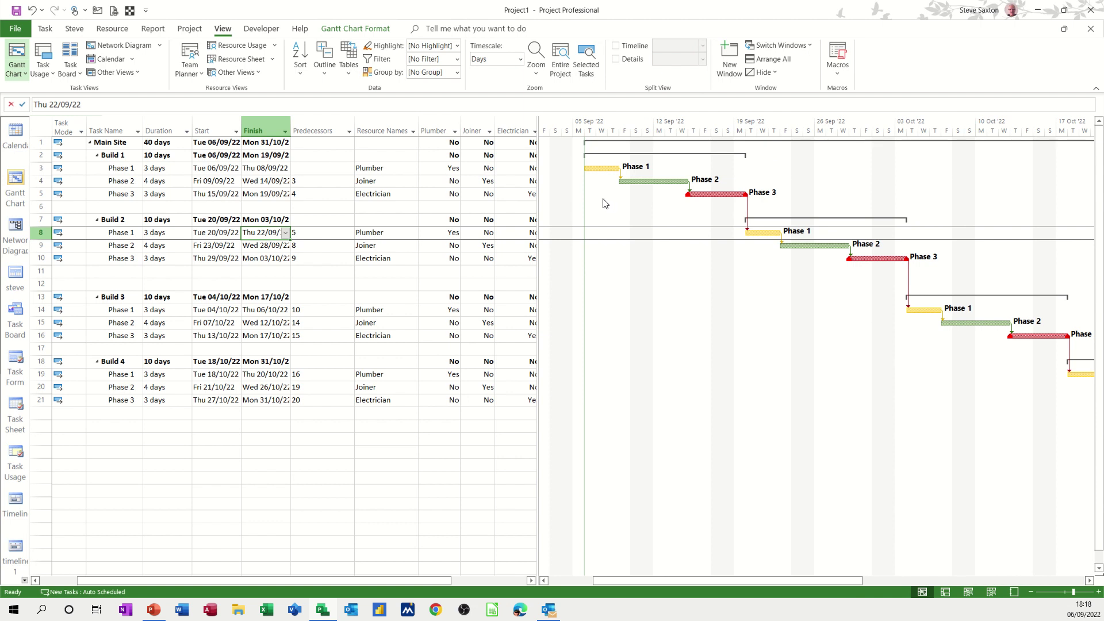